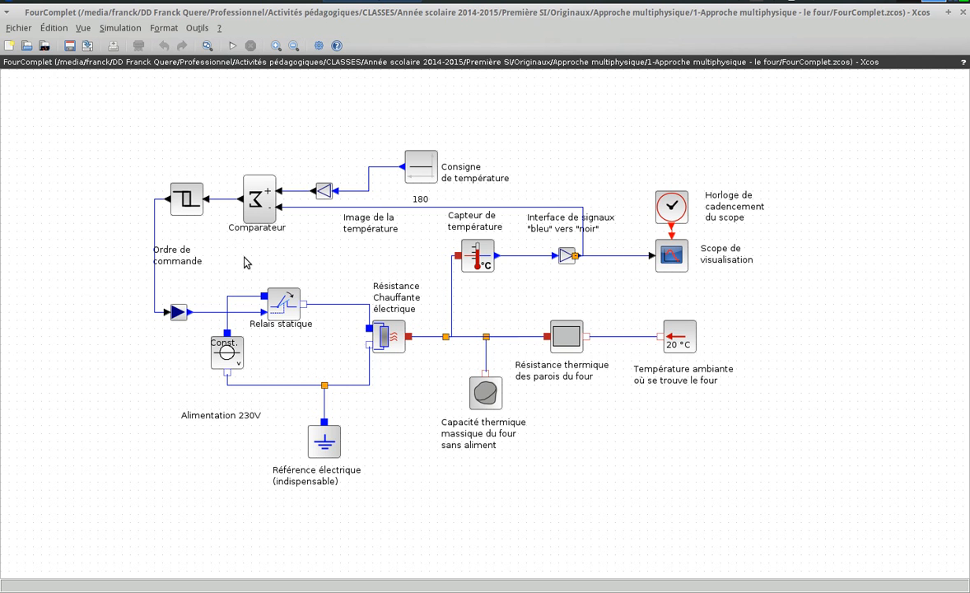
Step: Keep the supply's voltage source as a constant signal (type 0) and set its voltage to 230 V
double_click(230, 355)
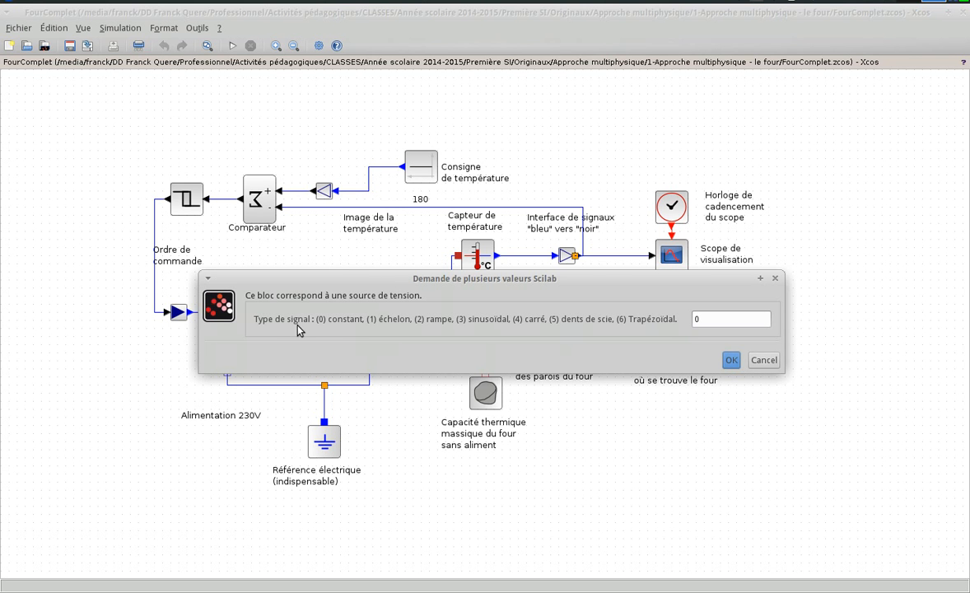
drag(375, 280, 384, 242)
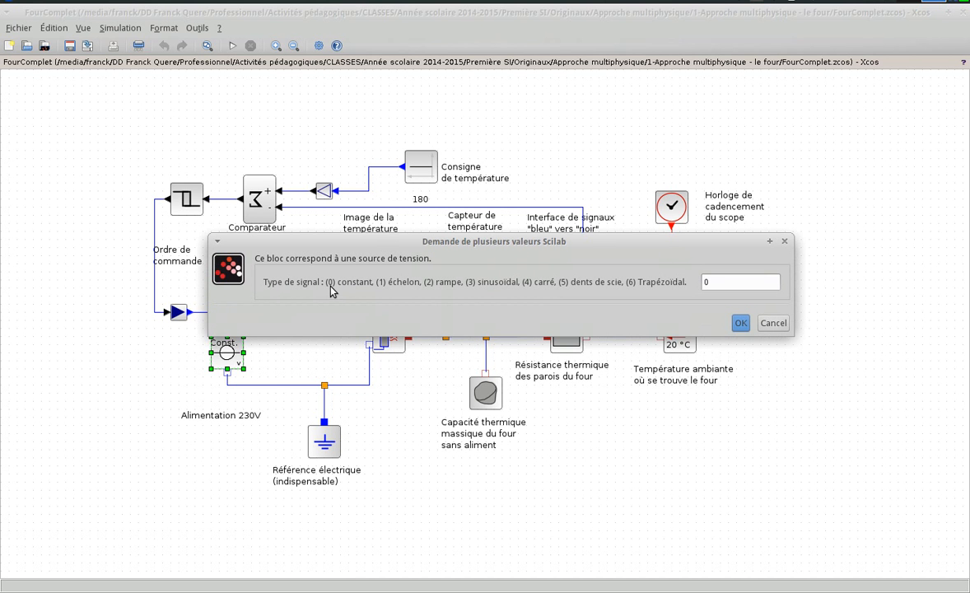
click(741, 323)
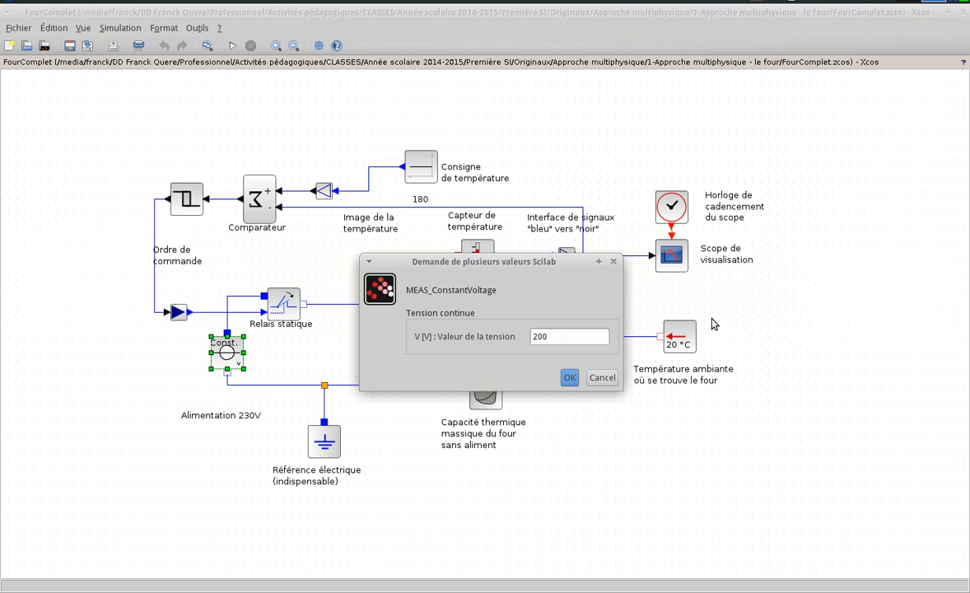
drag(581, 336, 511, 338)
text(23)
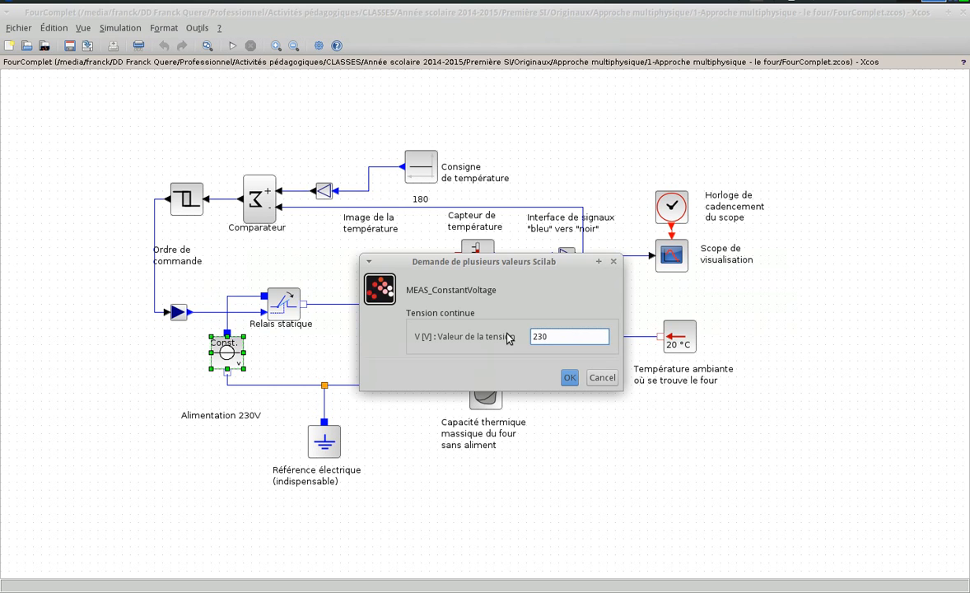
key(Return)
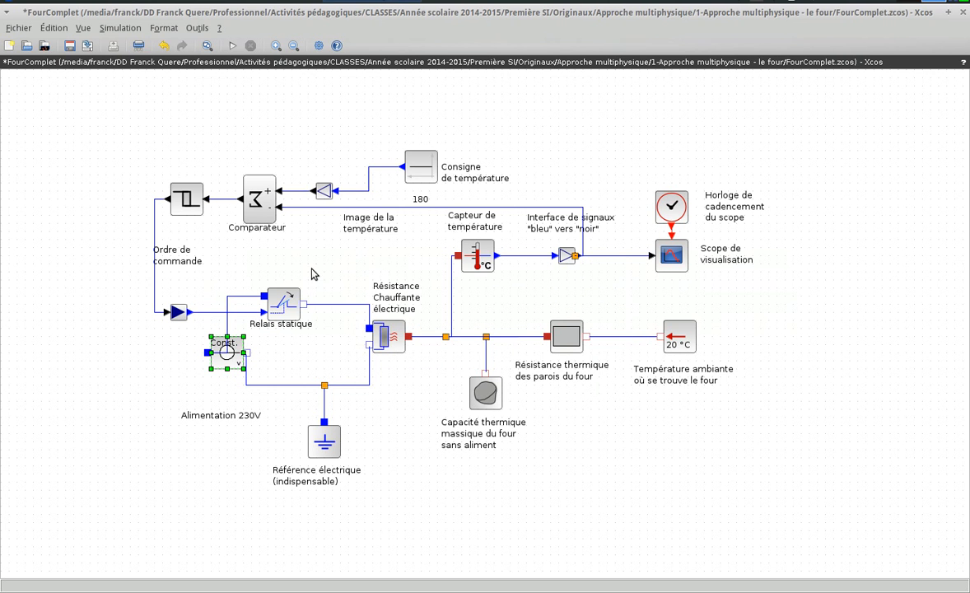
Step: Rotate the constant voltage source until its positive port faces up towards the static relay and its negative port faces down
click(262, 322)
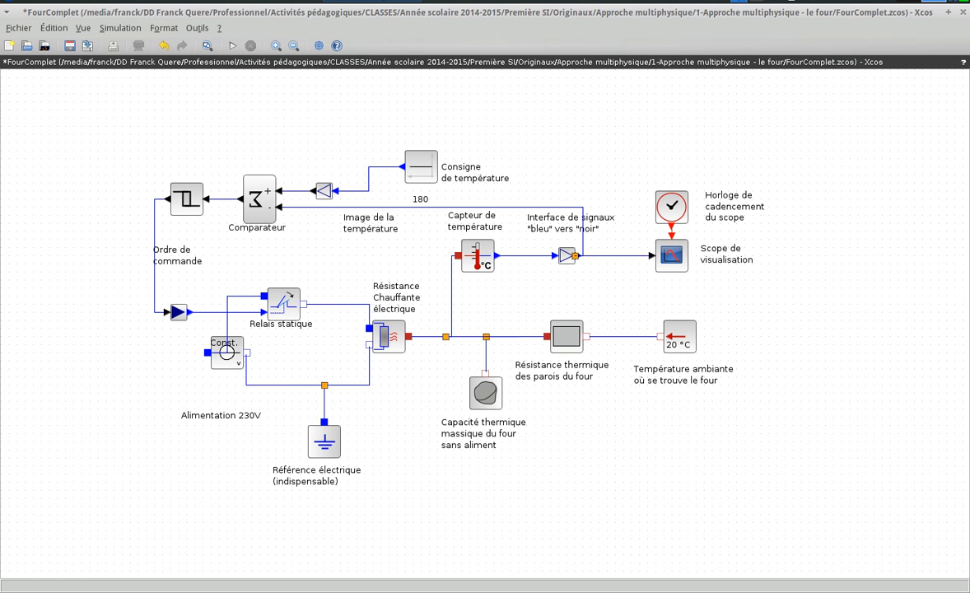
click(232, 362)
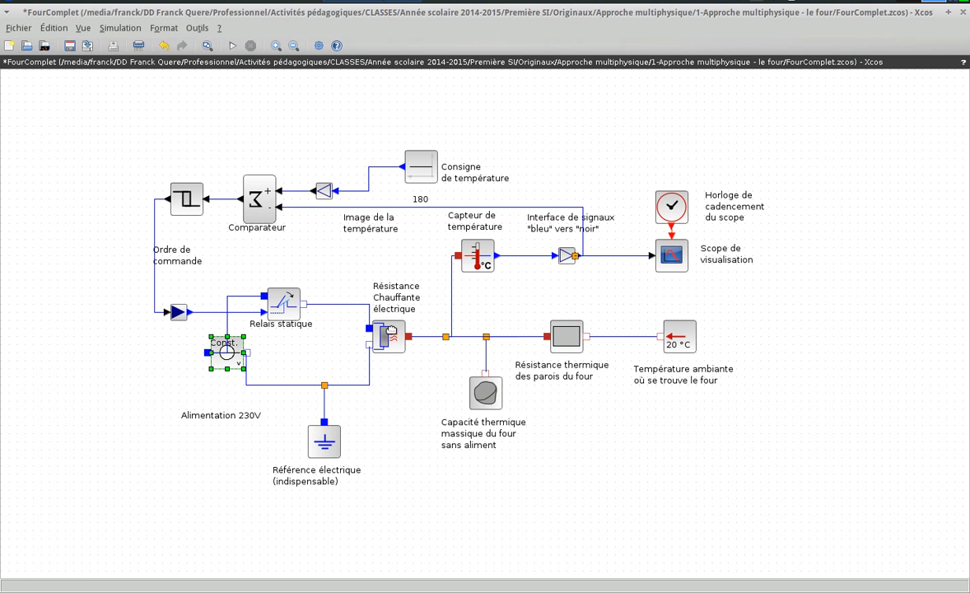
key(ctrl+r)
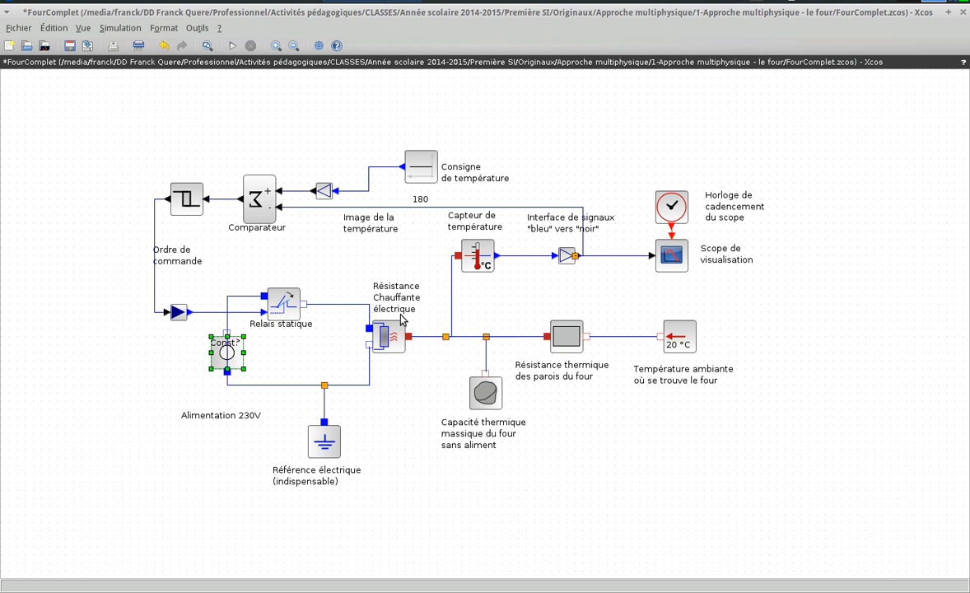
key(ctrl+r)
key(ctrl+r)
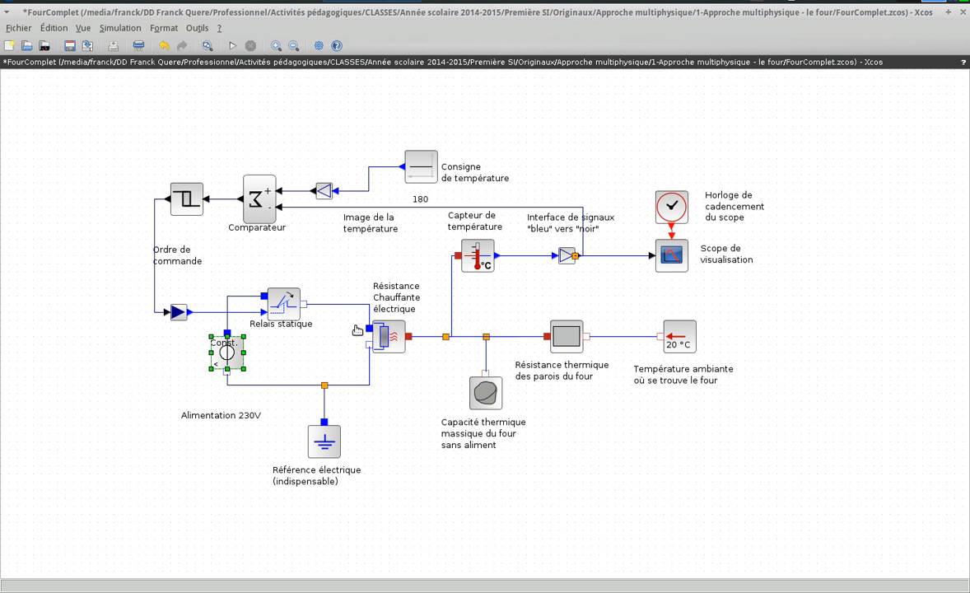
click(186, 362)
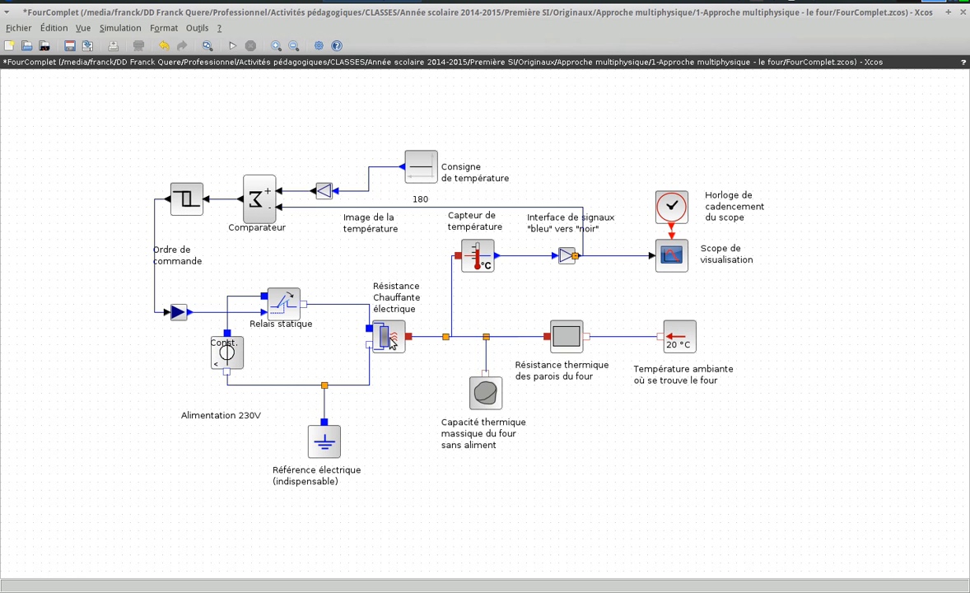
mouse_move(392, 344)
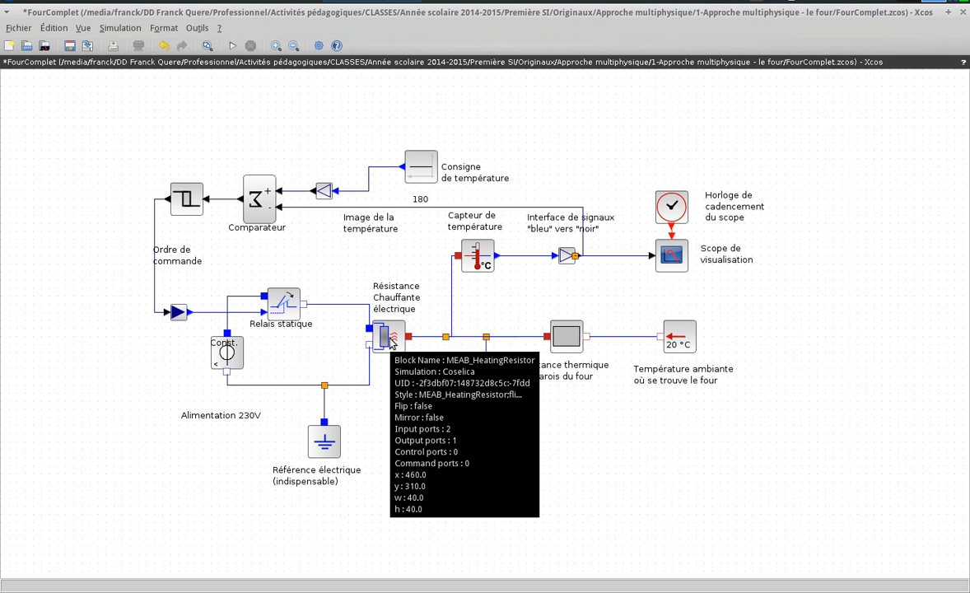
click(224, 346)
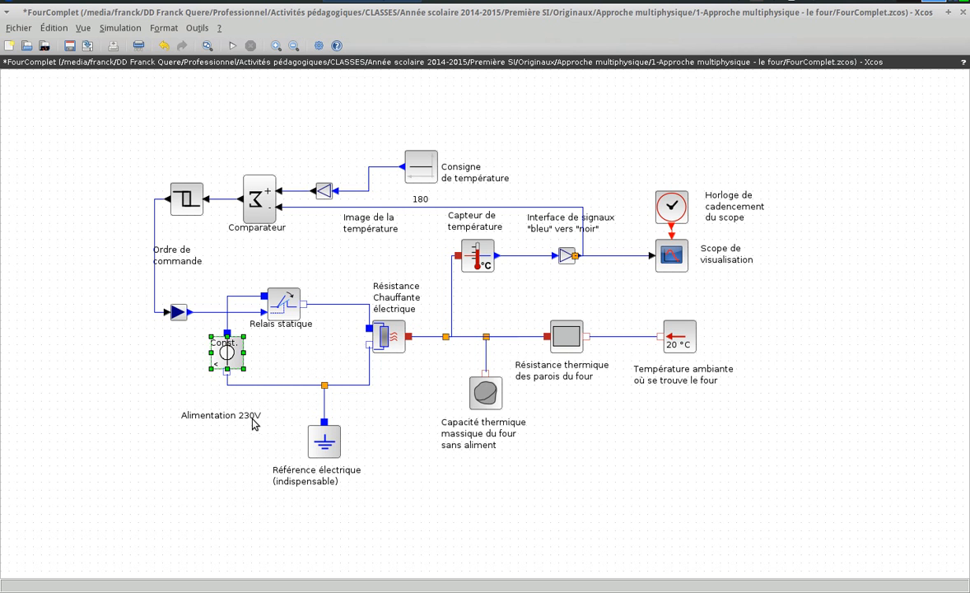
click(278, 372)
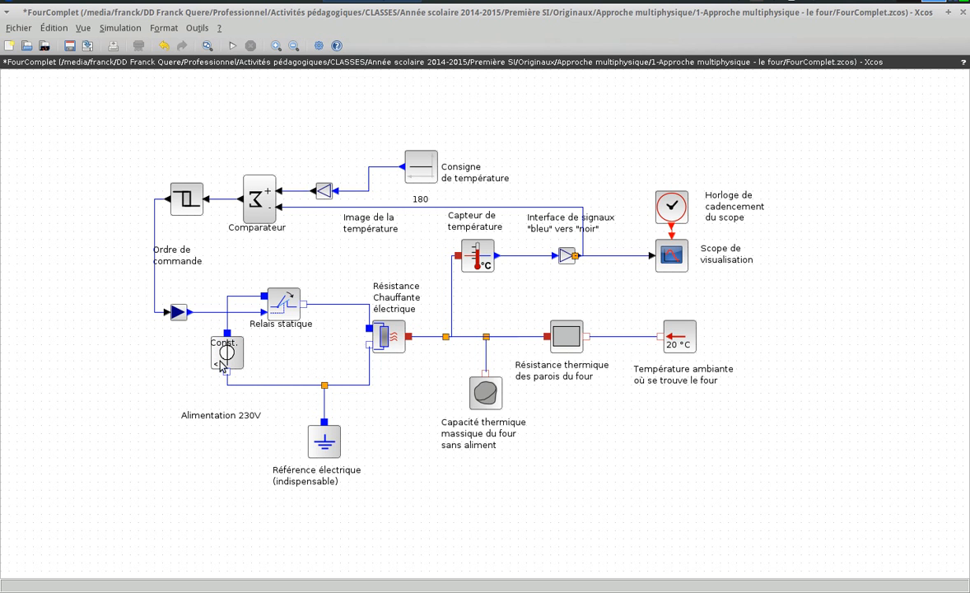
mouse_move(229, 359)
mouse_move(681, 262)
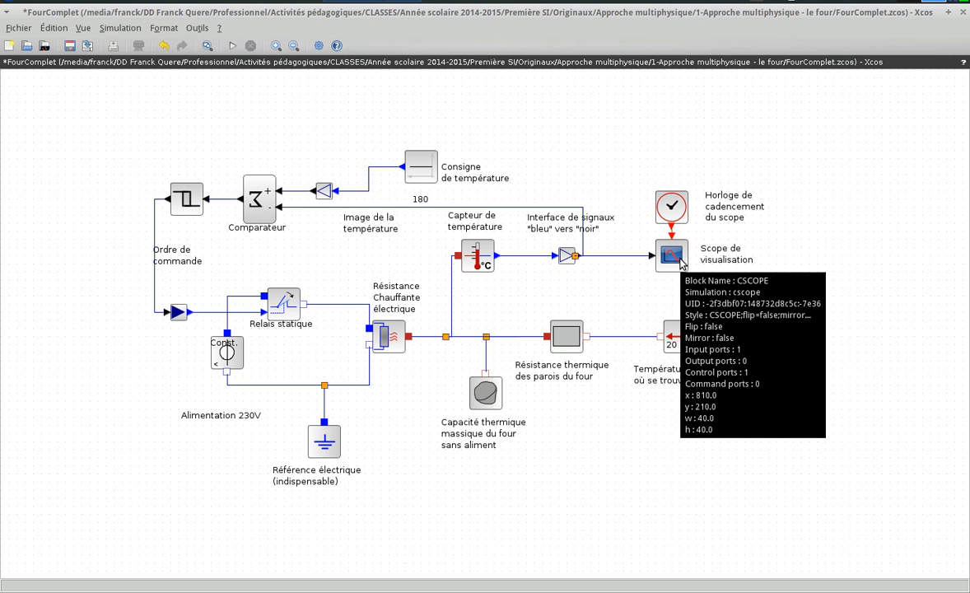
mouse_move(565, 346)
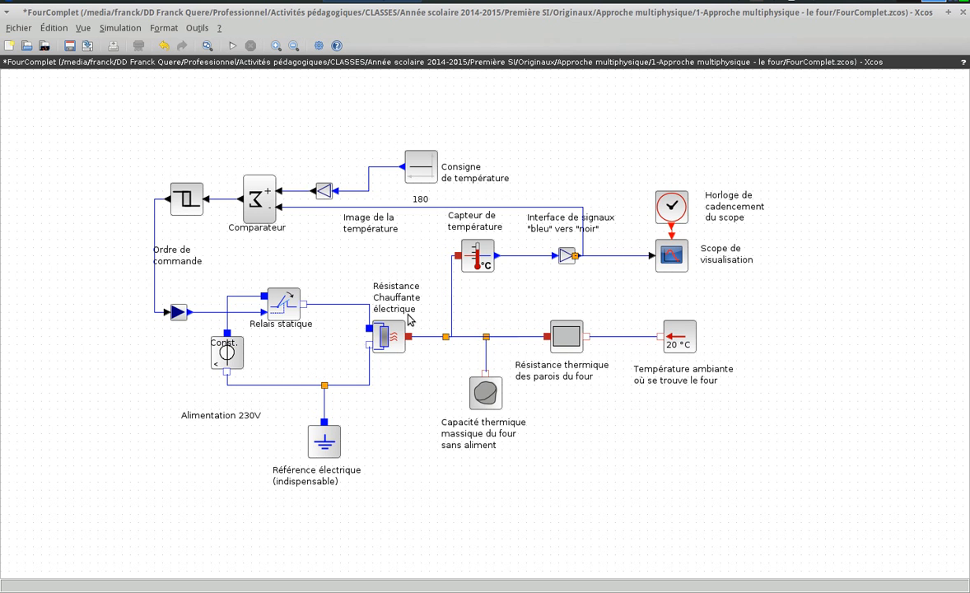
click(227, 352)
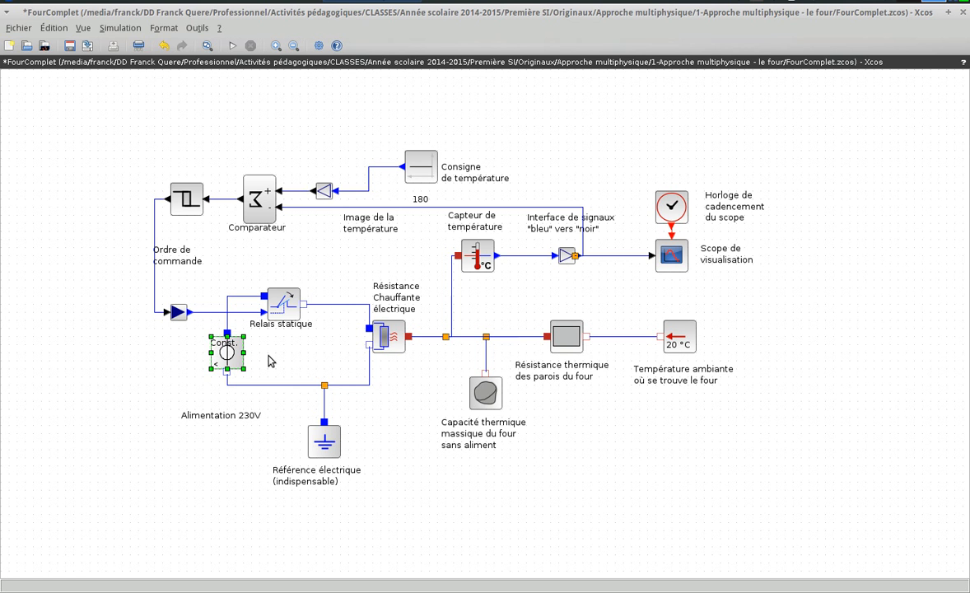
click(310, 366)
click(282, 307)
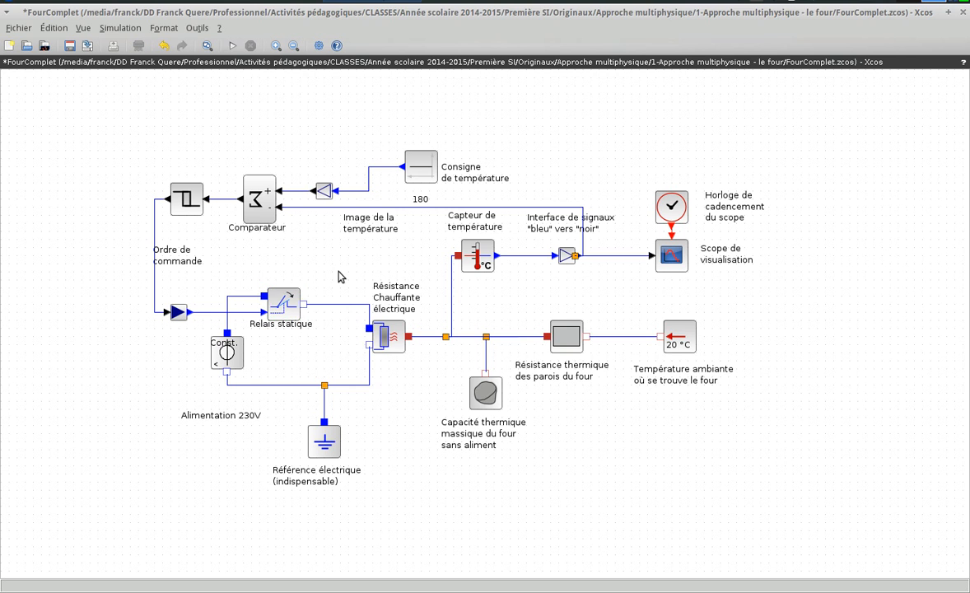
Step: Review the heating resistor's resistance, reference temperature and coefficient, and the oven heat capacitor's capacity and initial temperature
double_click(389, 337)
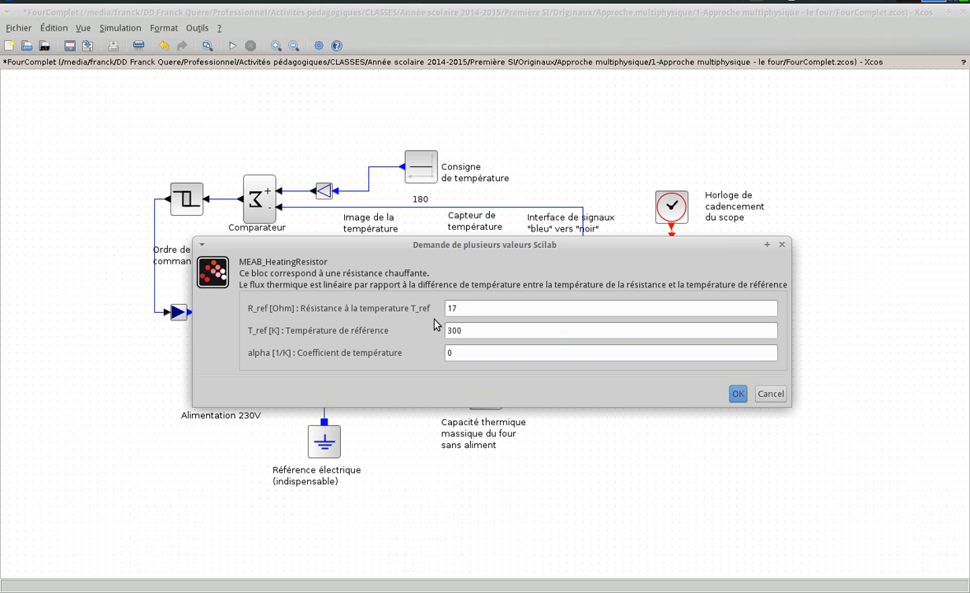
drag(494, 247, 505, 188)
click(472, 249)
click(498, 271)
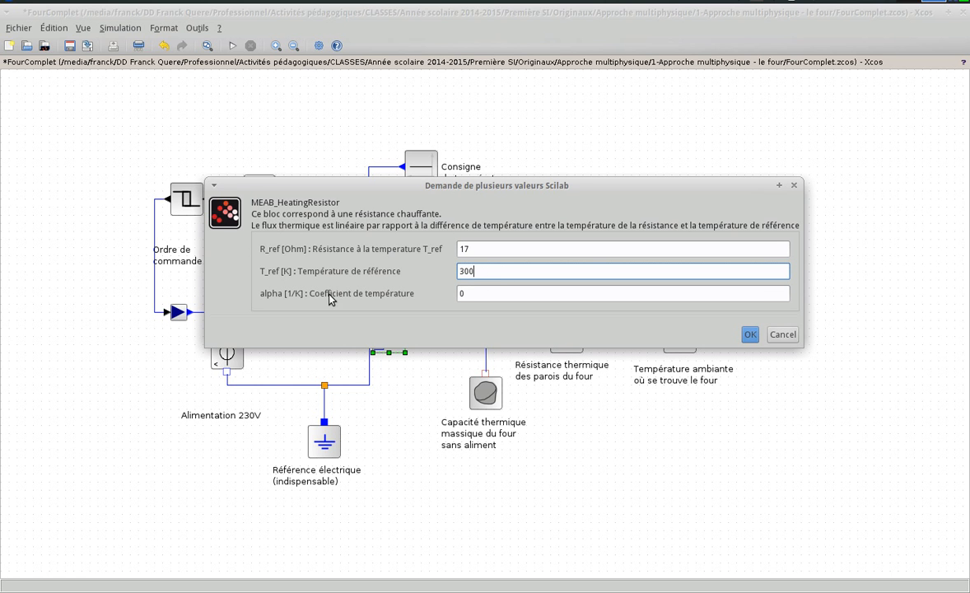
click(750, 335)
double_click(487, 393)
drag(541, 256, 779, 387)
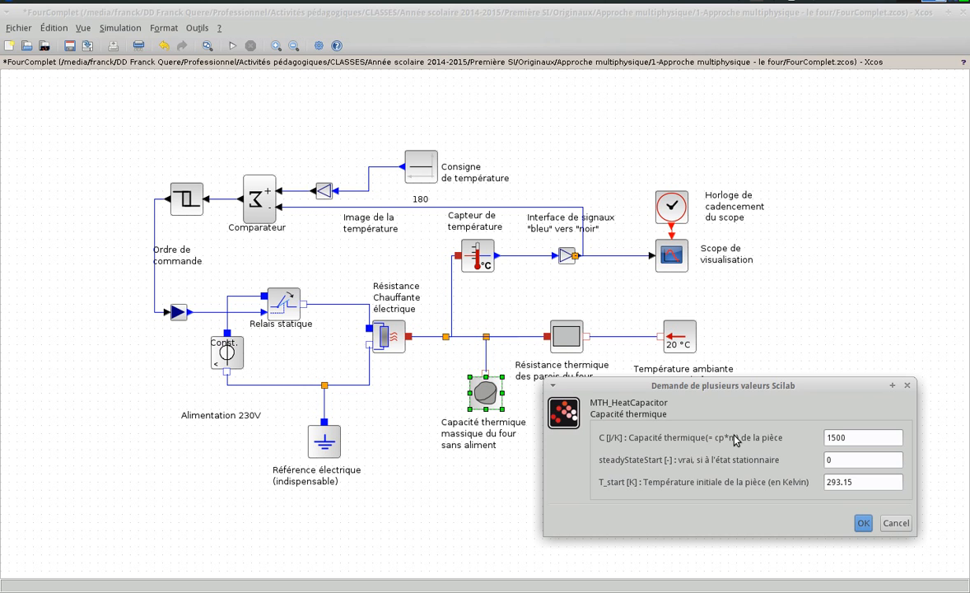
click(863, 523)
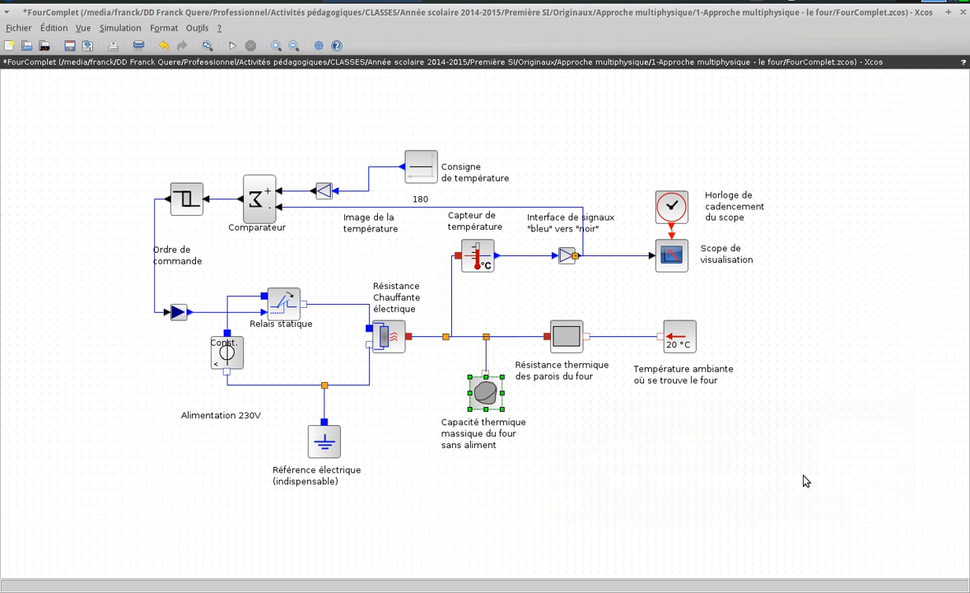
Step: Review the thermal conductivity of the oven walls and the fixed ambient temperature
double_click(565, 346)
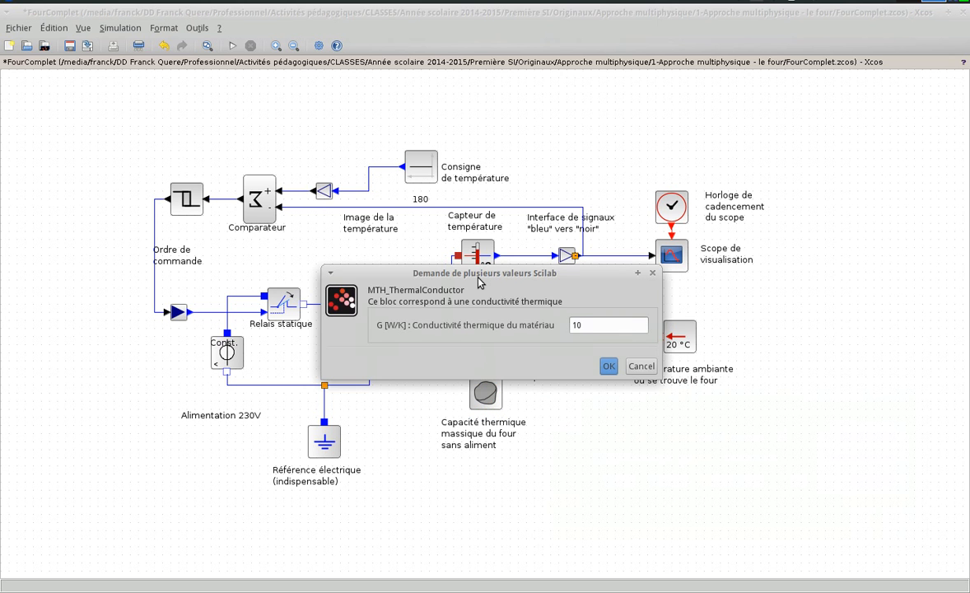
drag(488, 280, 604, 186)
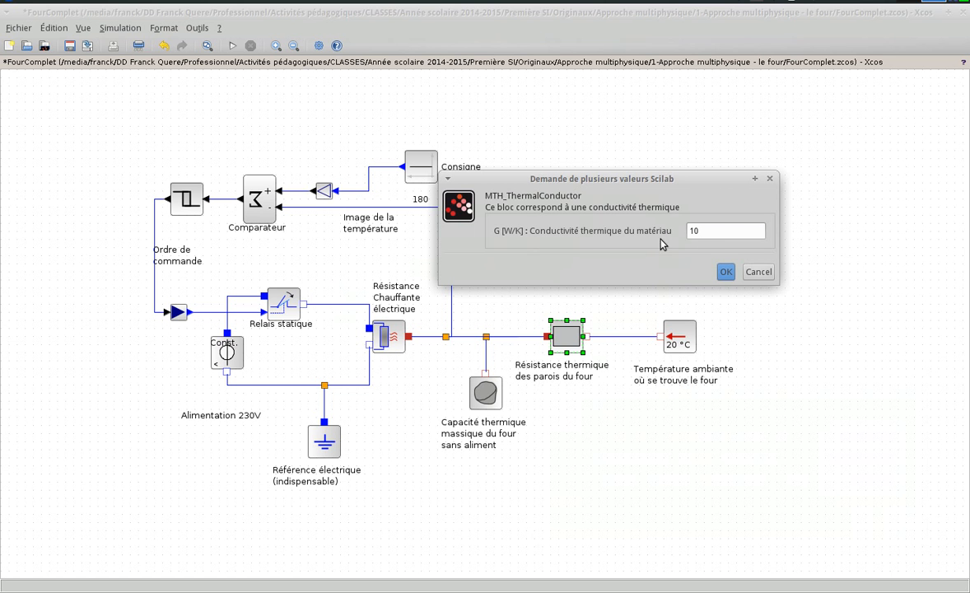
drag(709, 232, 654, 246)
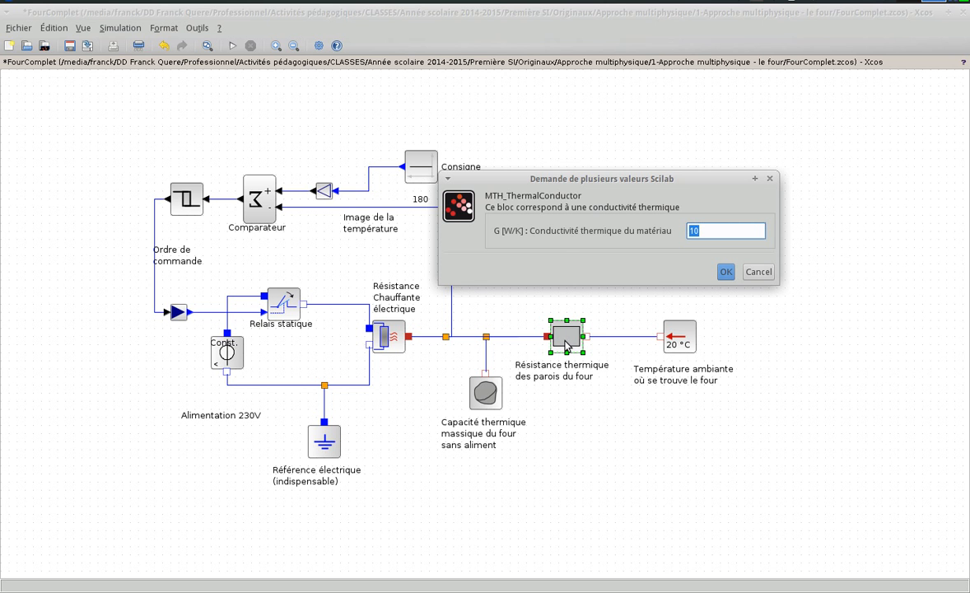
click(725, 272)
click(684, 339)
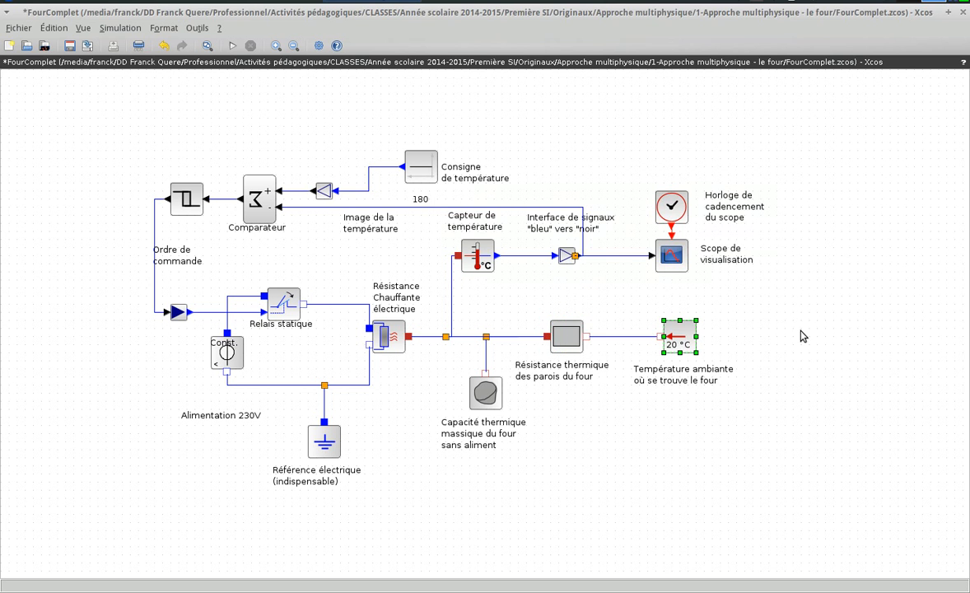
double_click(671, 331)
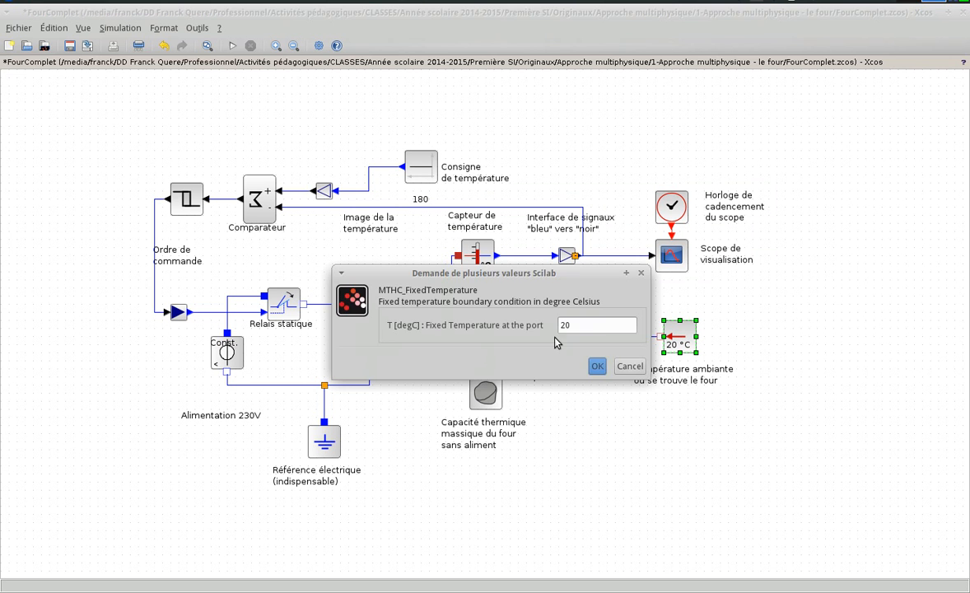
click(598, 368)
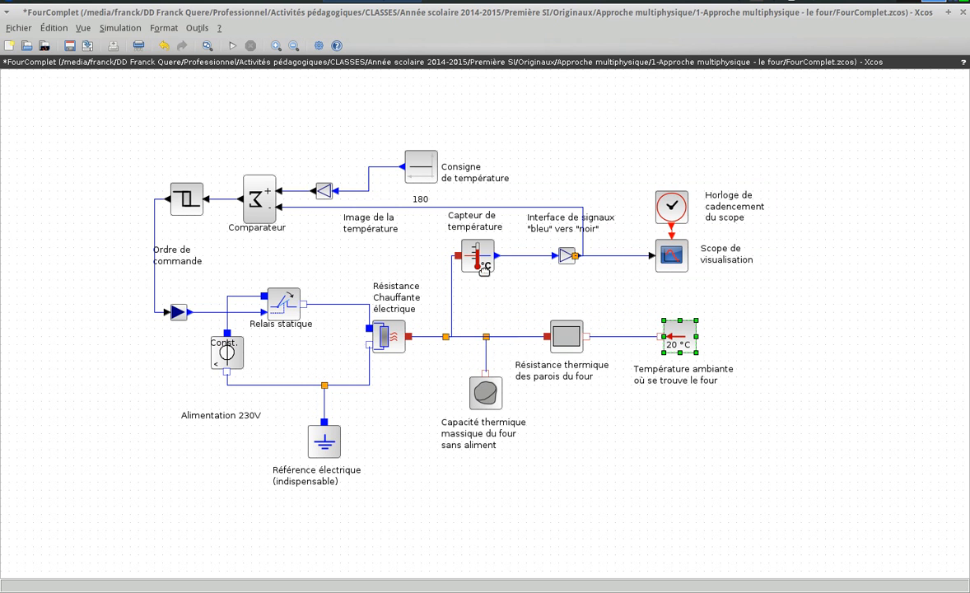
Step: Review the constant signal value of the temperature setpoint block
double_click(421, 167)
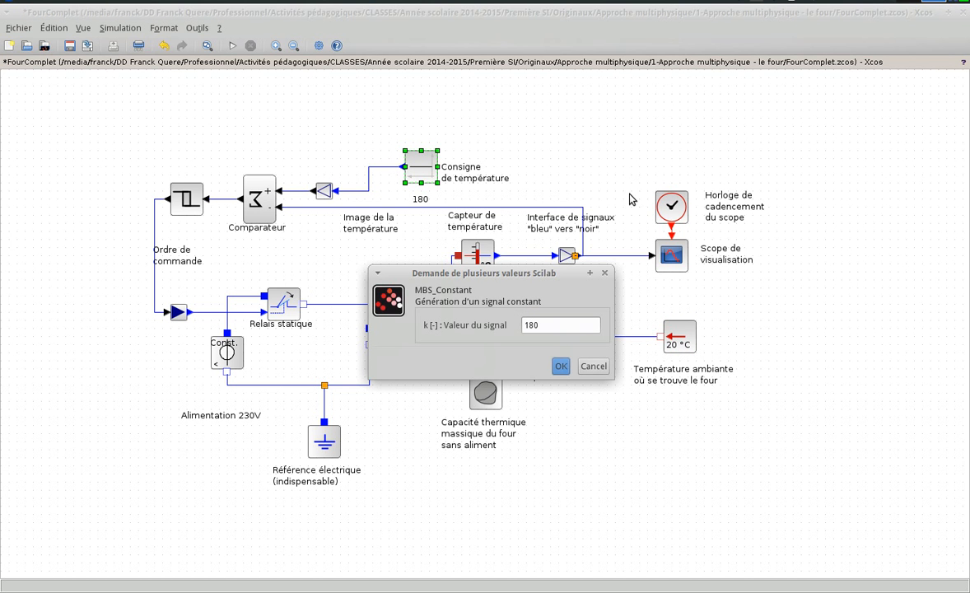
drag(517, 280, 526, 279)
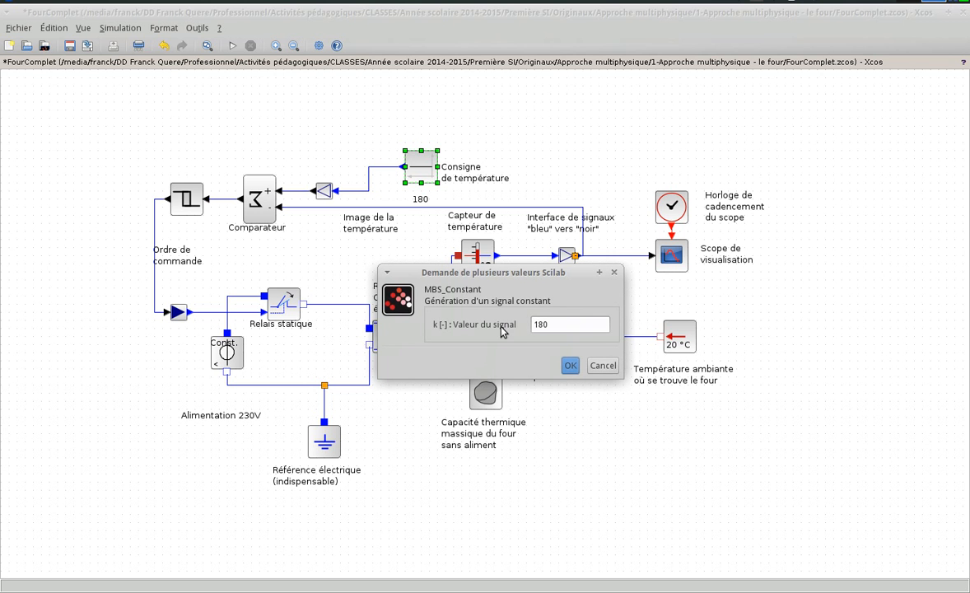
click(536, 325)
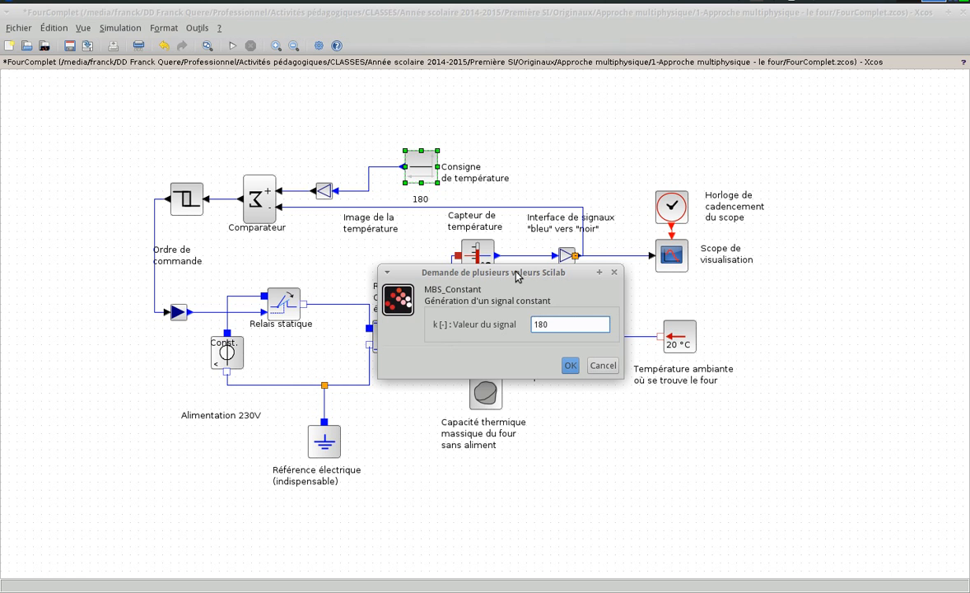
click(571, 366)
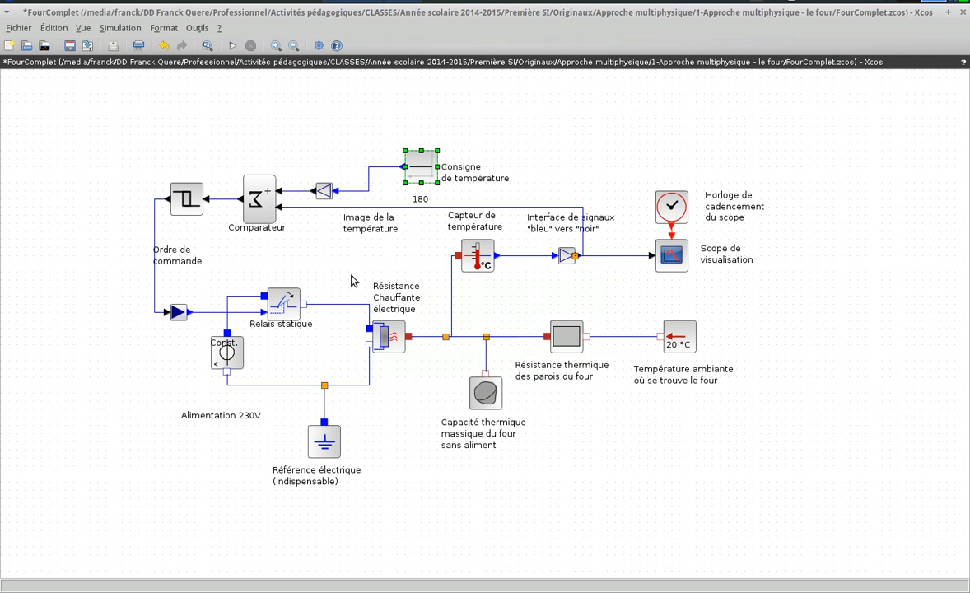
Step: Review the comparator's input port signs and the hysteresis block's switching thresholds and output values
double_click(264, 211)
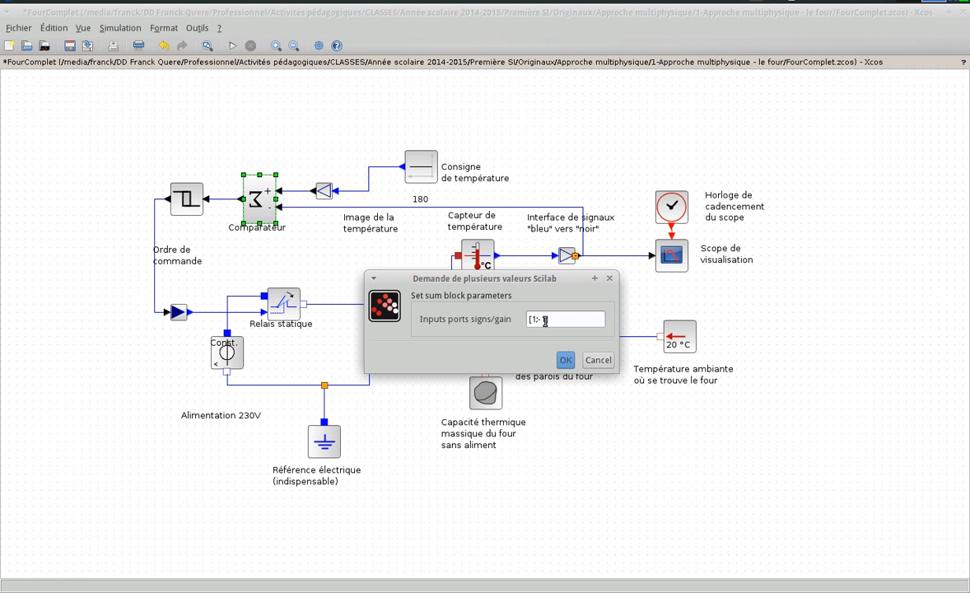
click(545, 321)
text(-)
key(Return)
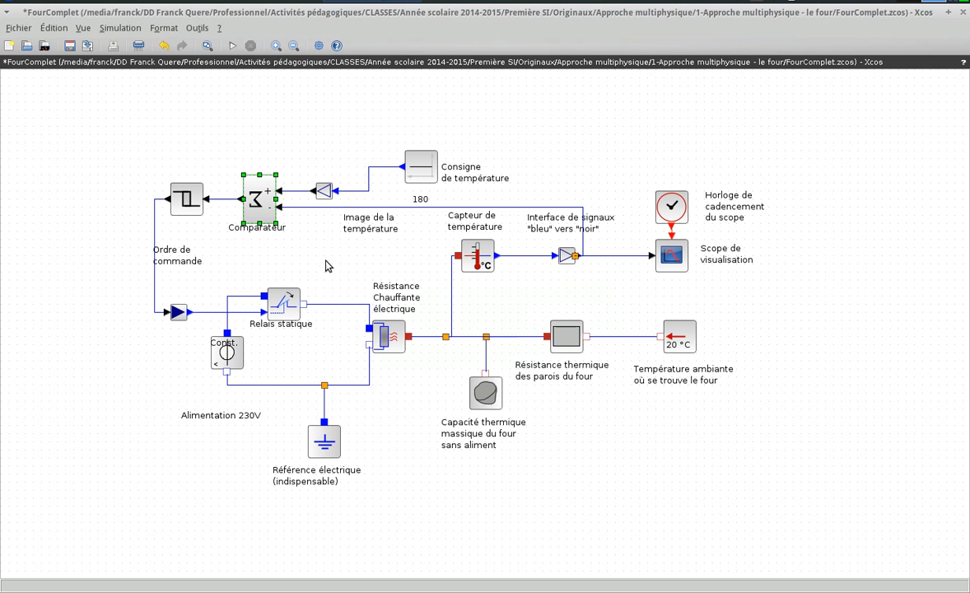
double_click(184, 198)
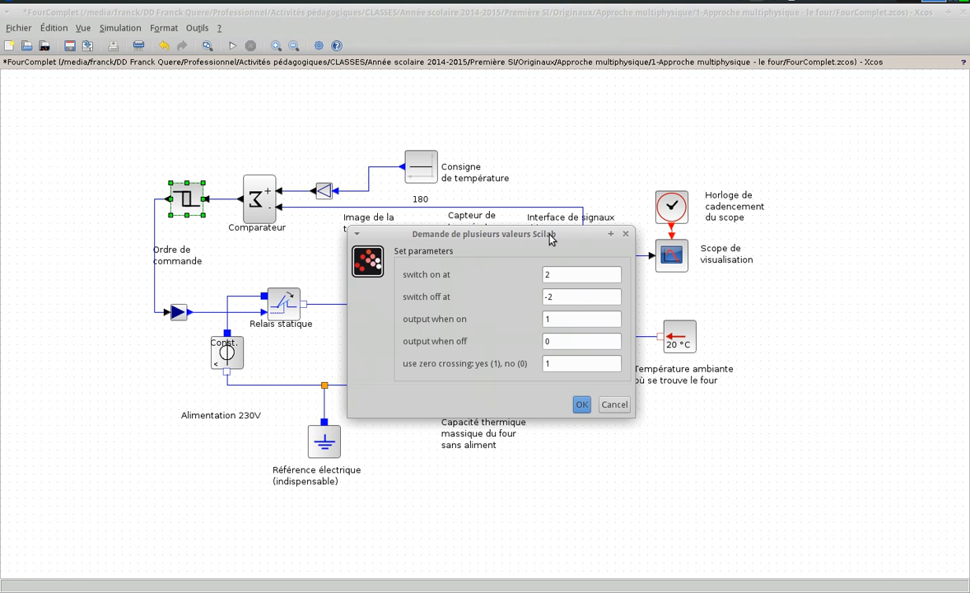
click(581, 406)
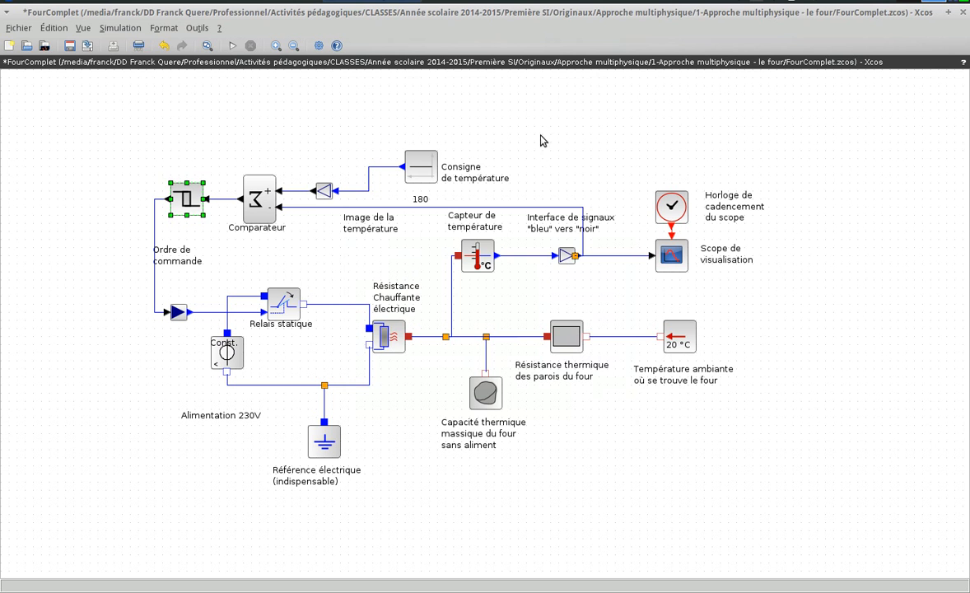
Step: Review the final integration time in the simulation setup of the oven model
click(513, 140)
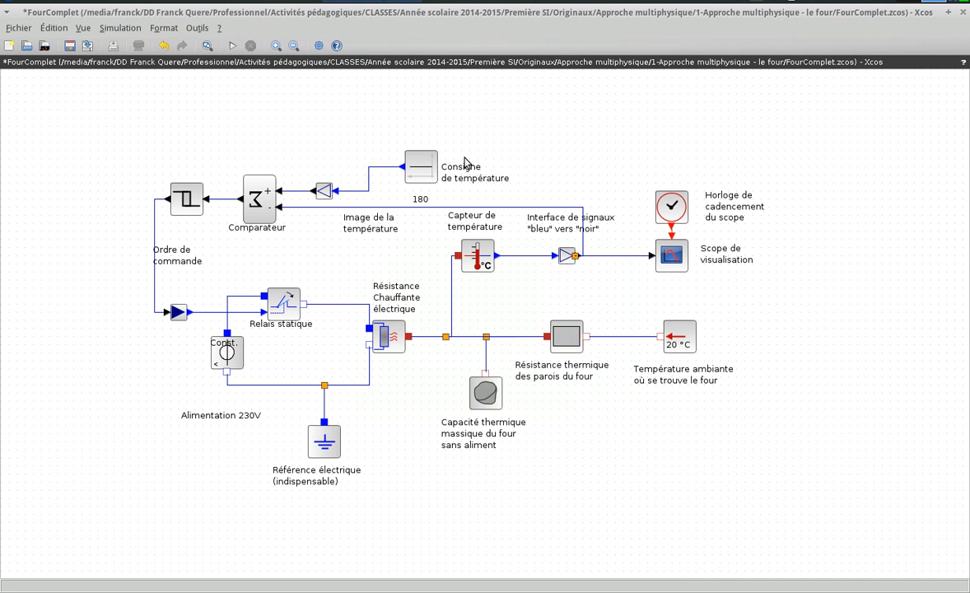
click(121, 29)
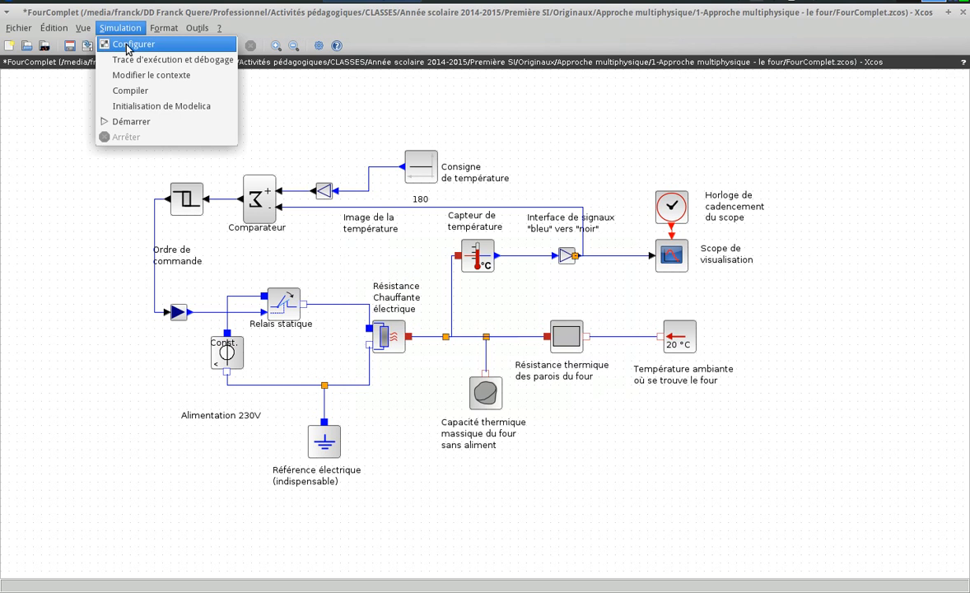
click(128, 50)
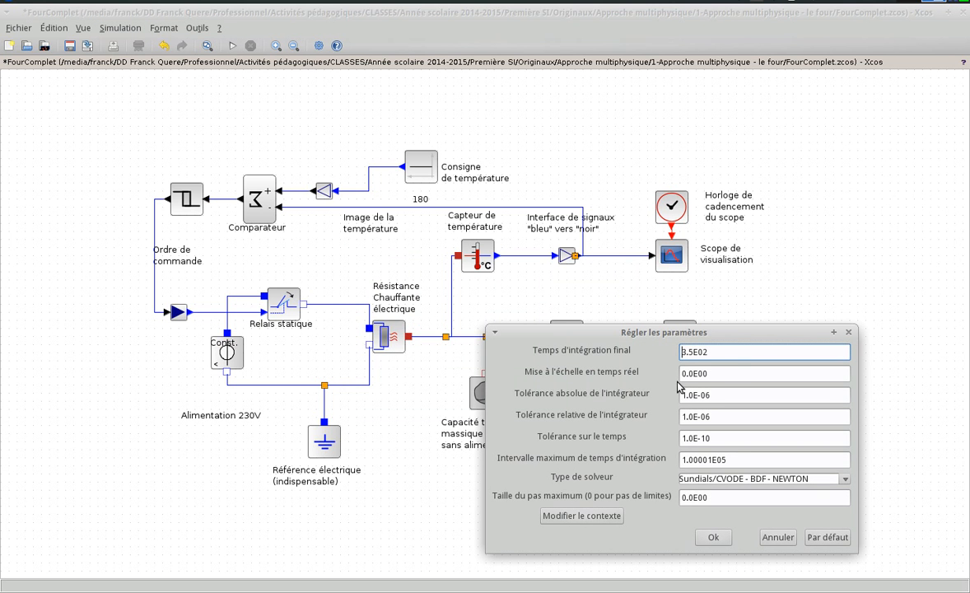
double_click(732, 352)
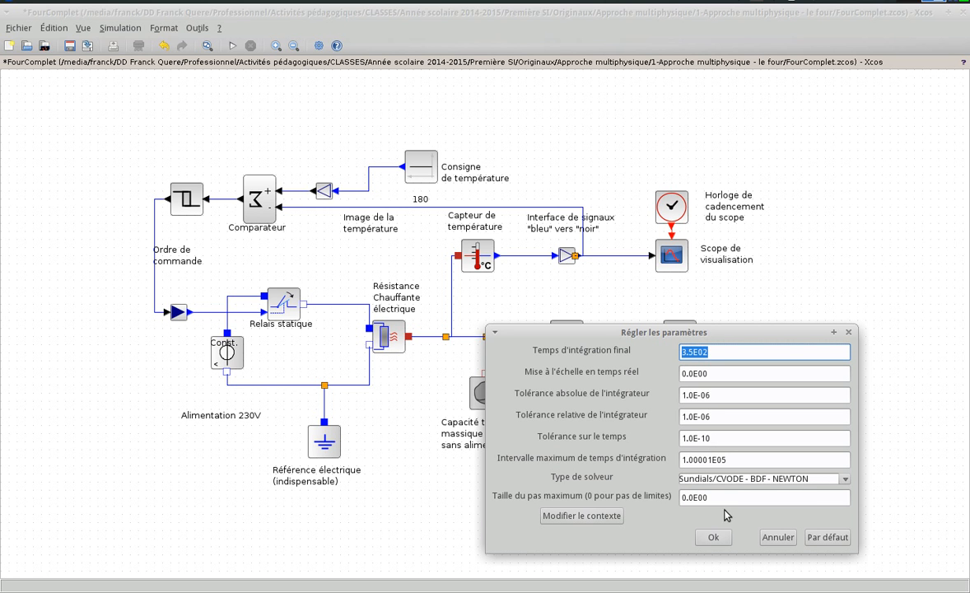
click(713, 537)
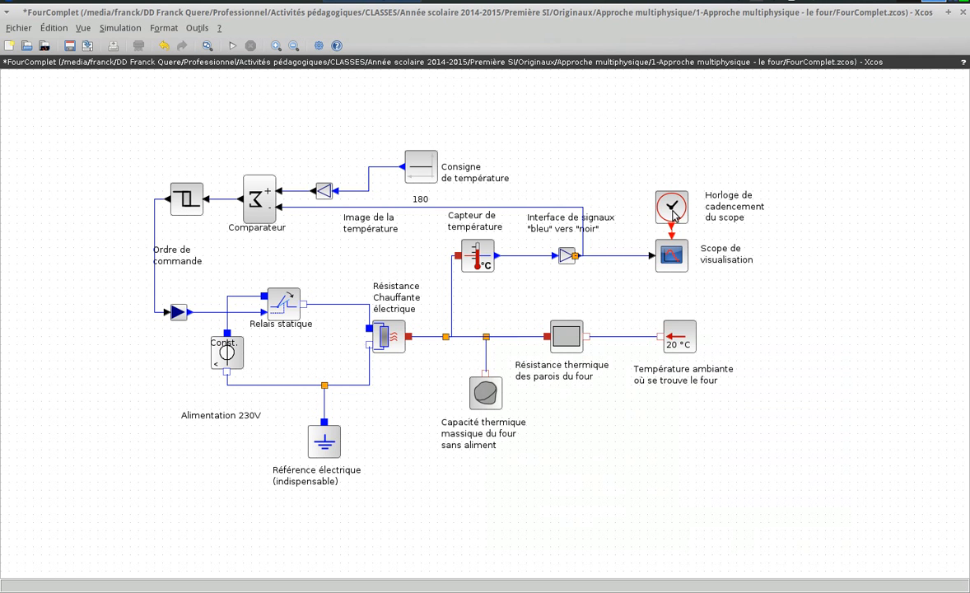
Step: Review the scope clock's period and initialisation time, and check them against the simulation's final integration time
double_click(672, 207)
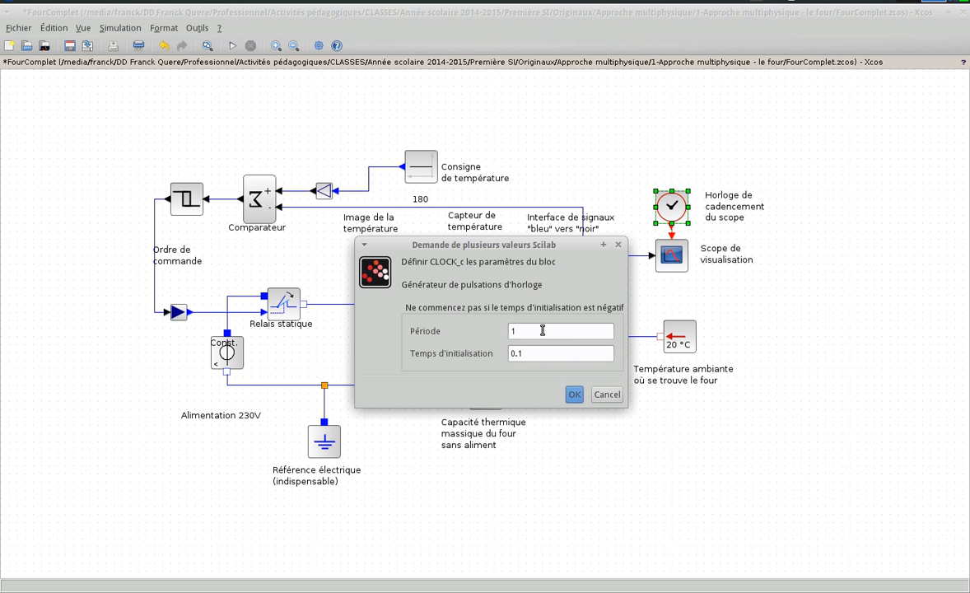
click(574, 394)
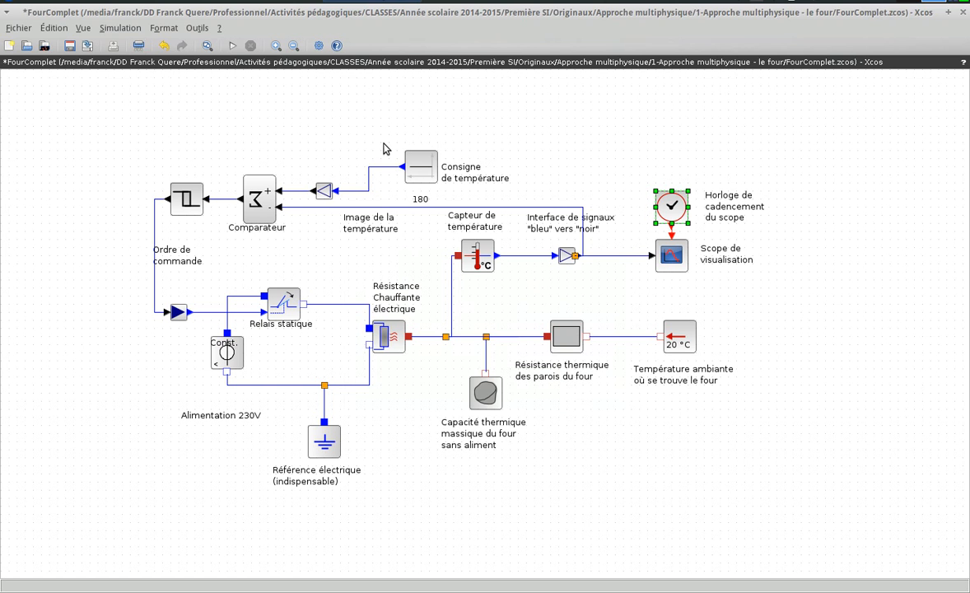
click(116, 28)
click(127, 42)
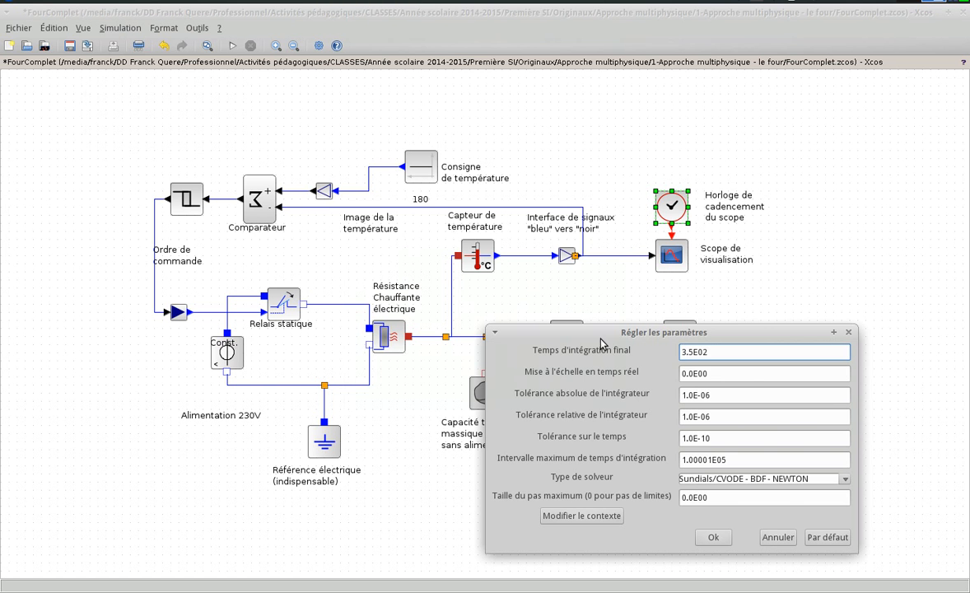
drag(720, 354, 677, 359)
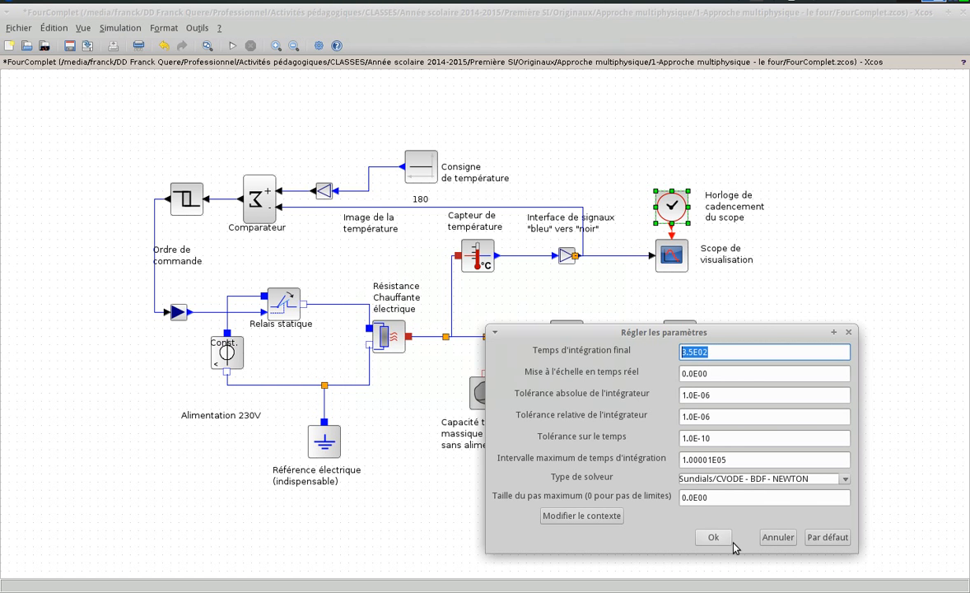
click(775, 538)
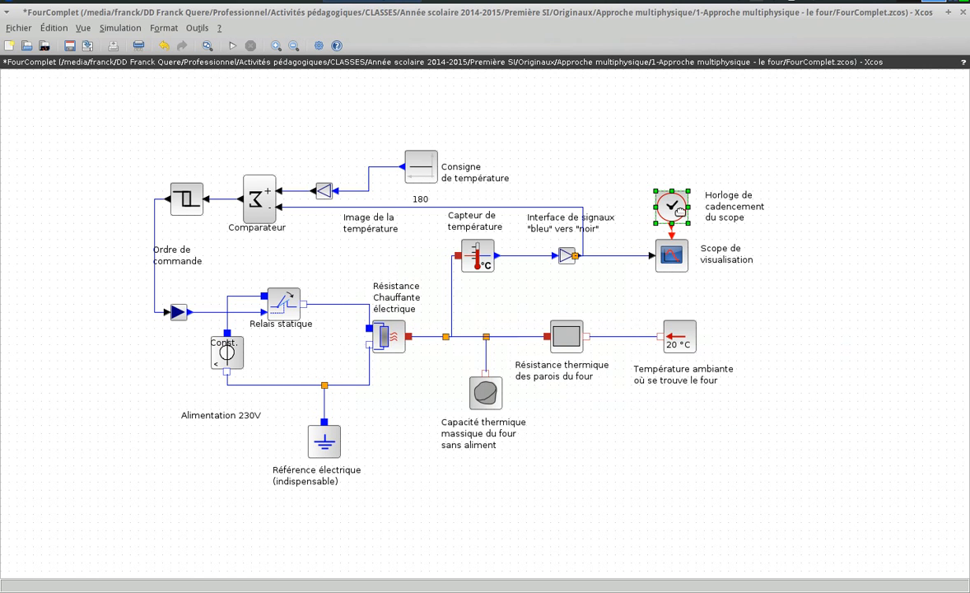
Step: Try 350 as the visualisation scope's buffer size, restore it to 1000, and check the refresh period
double_click(672, 257)
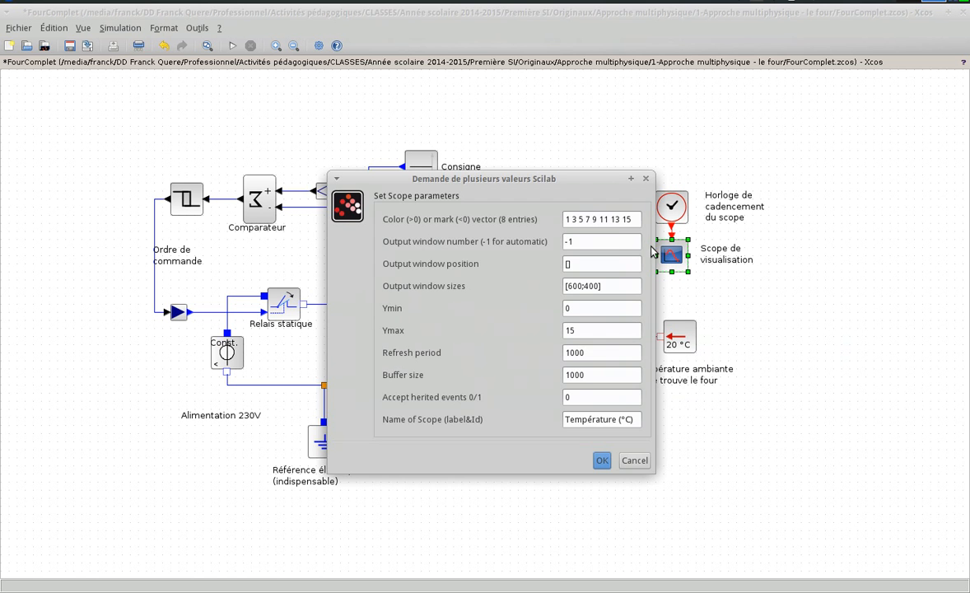
drag(589, 187, 509, 163)
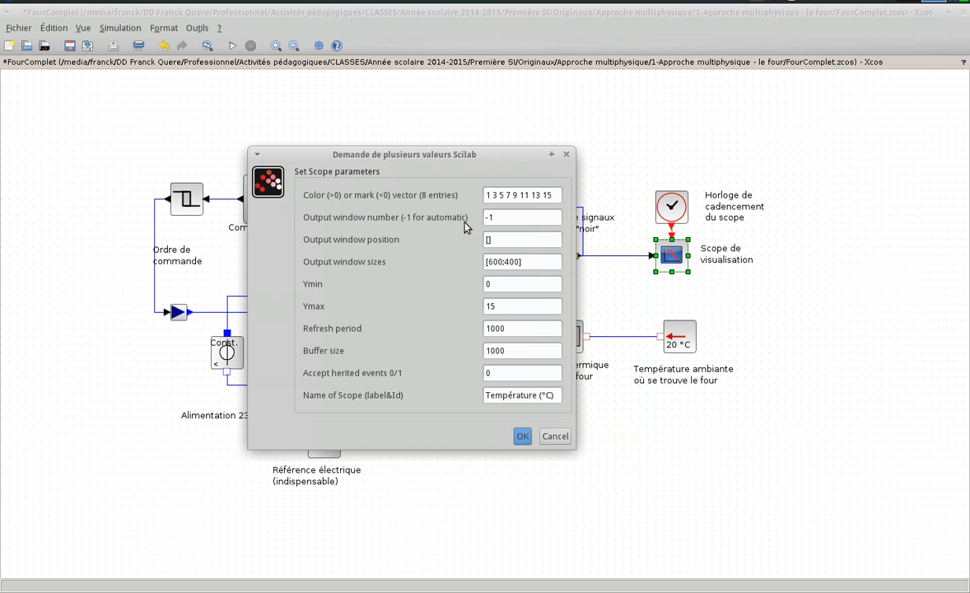
drag(505, 351, 471, 353)
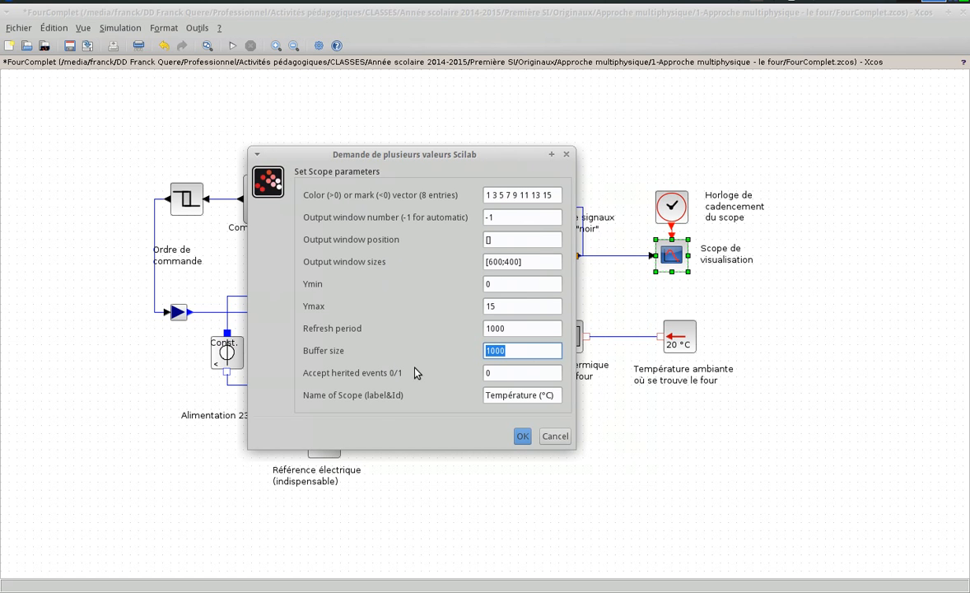
text(350)
key(BackSpace)
key(BackSpace)
key(BackSpace)
text(1000)
key(shift+Tab)
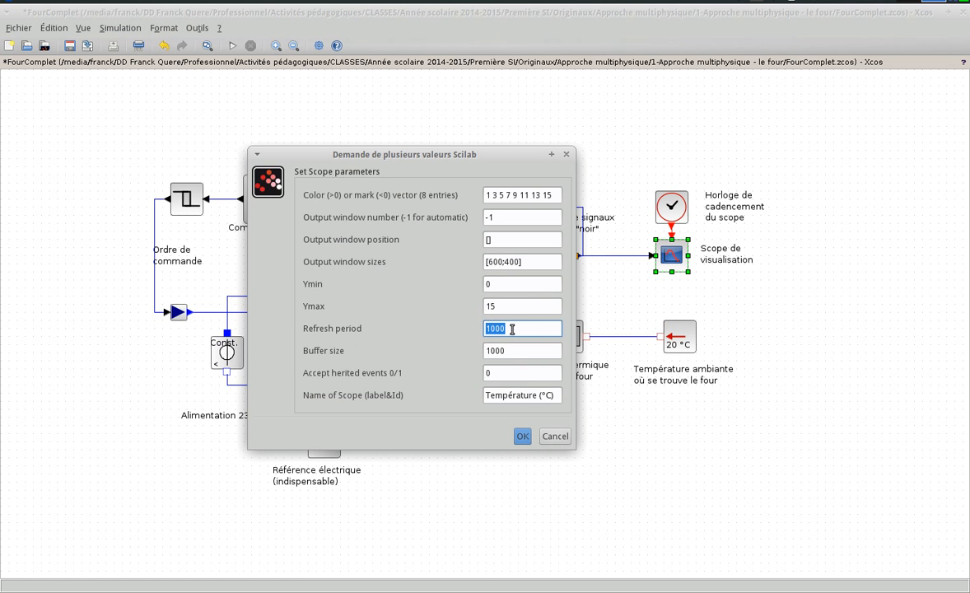
click(523, 437)
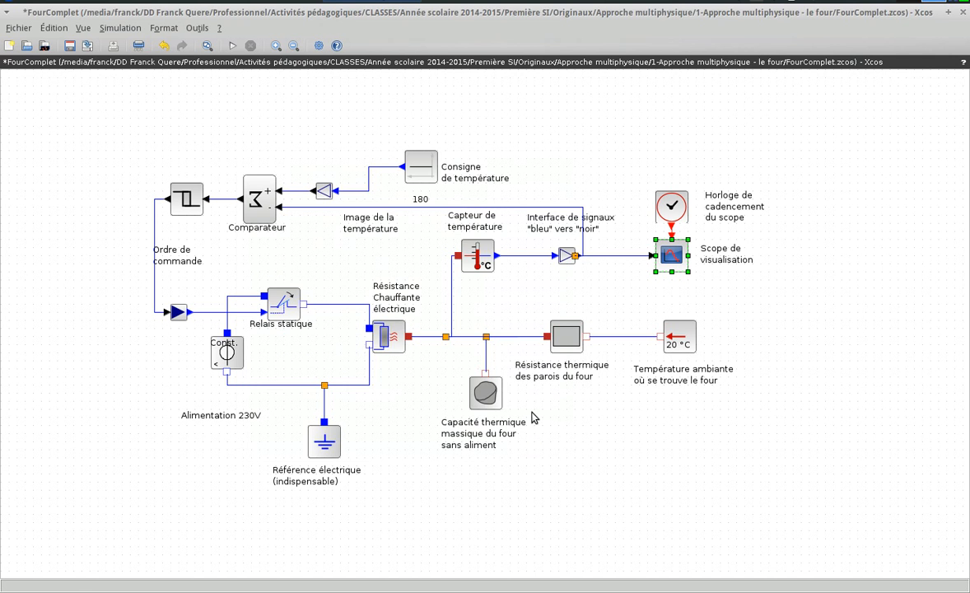
Step: Run the oven simulation and examine the resulting temperature curve over time
click(233, 47)
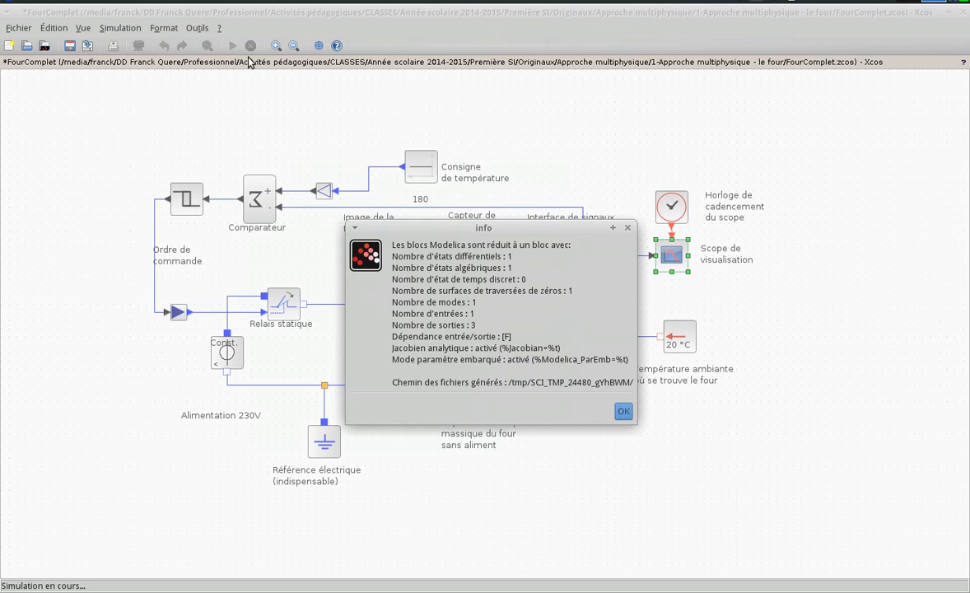
click(623, 412)
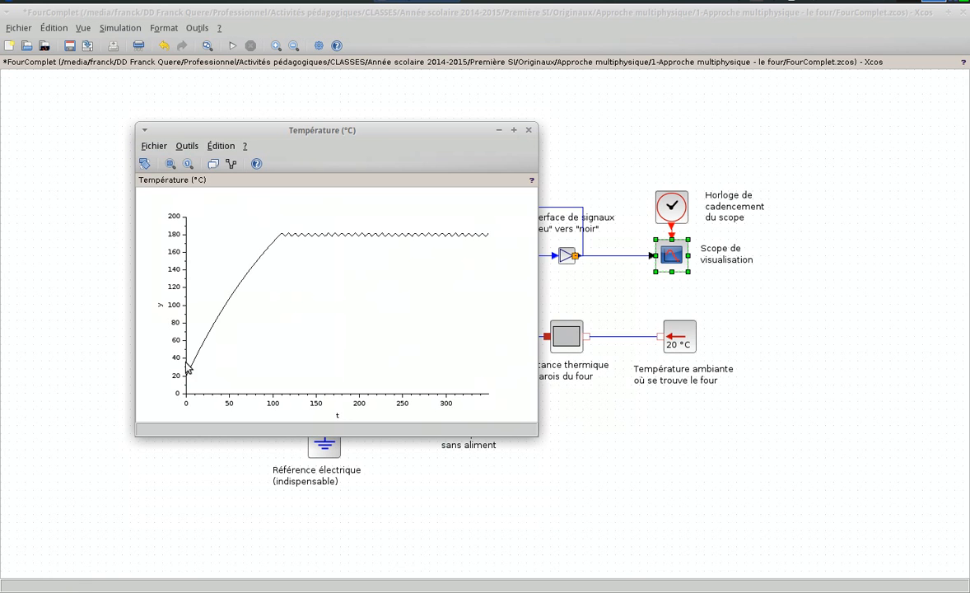
drag(372, 134, 391, 129)
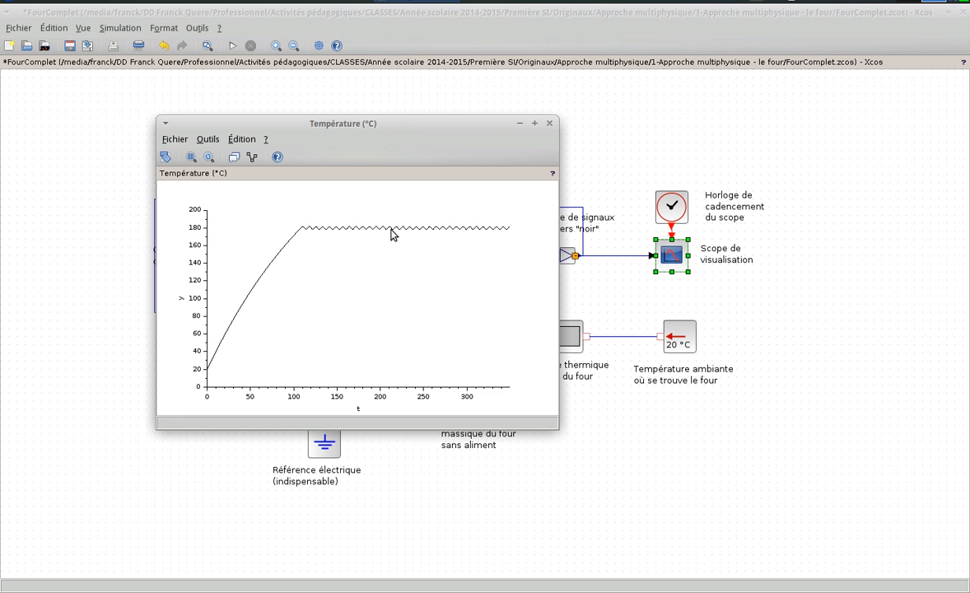
drag(368, 130, 418, 108)
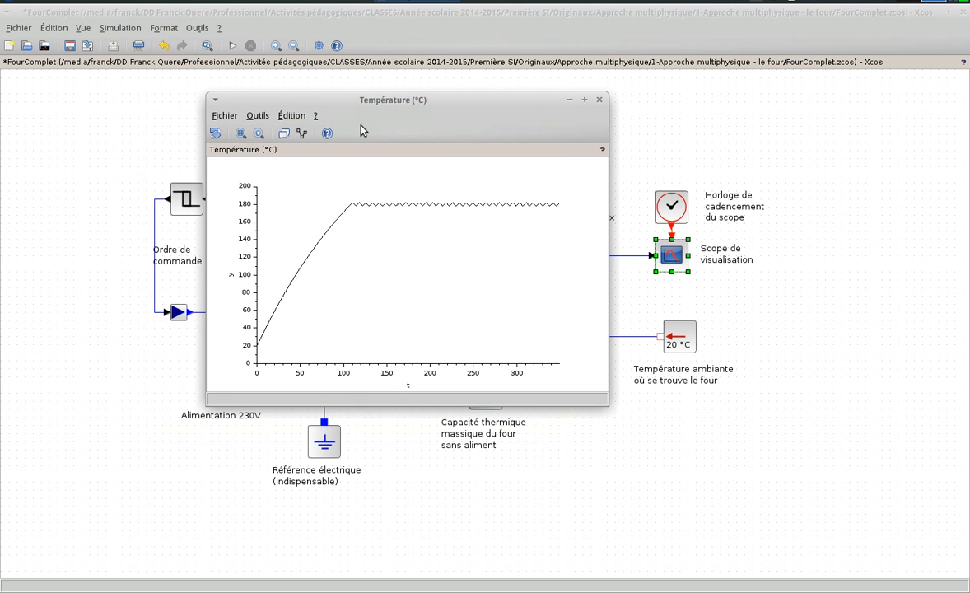
Step: Set the vertical axis label of the temperature plot to "Température (°C)"
click(302, 137)
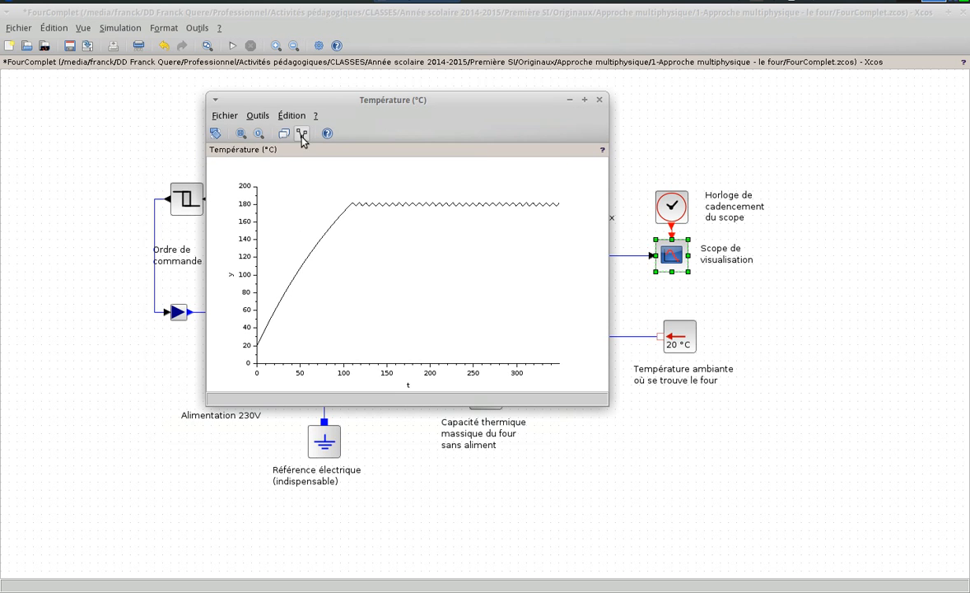
double_click(233, 277)
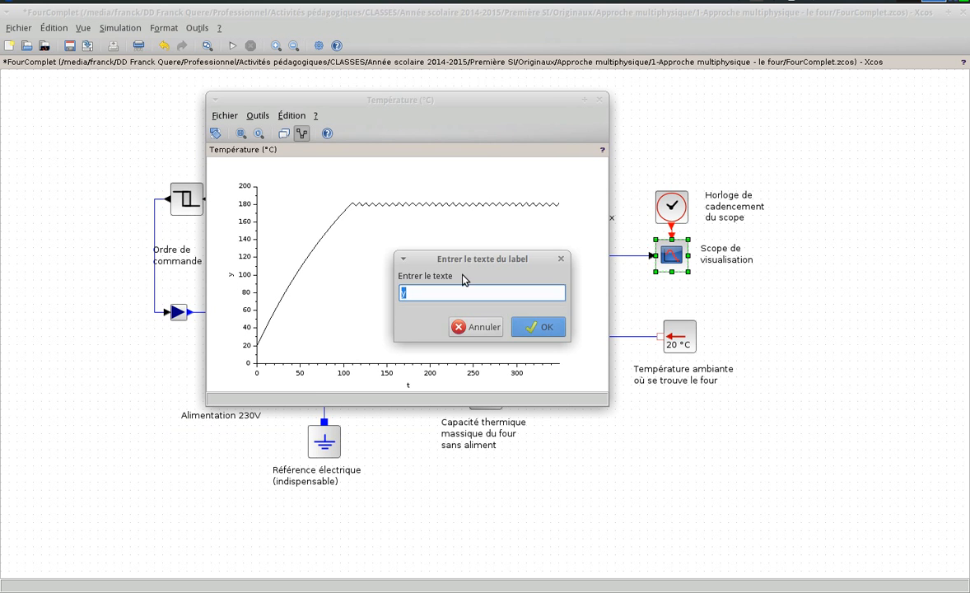
text(Température (°C)
click(543, 329)
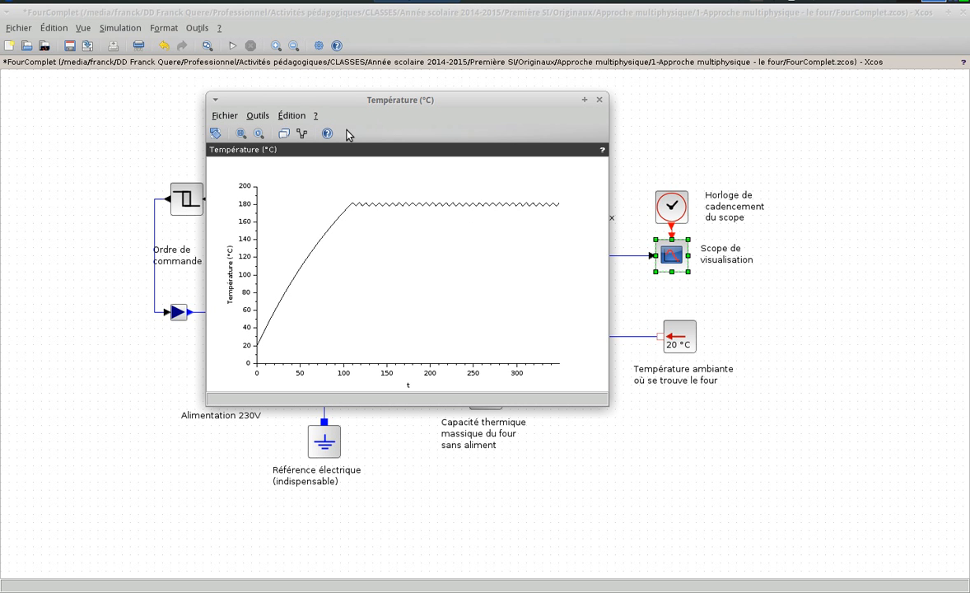
Step: Open the figure's properties beside the temperature plot and display the style properties of the curve's polyline
click(293, 116)
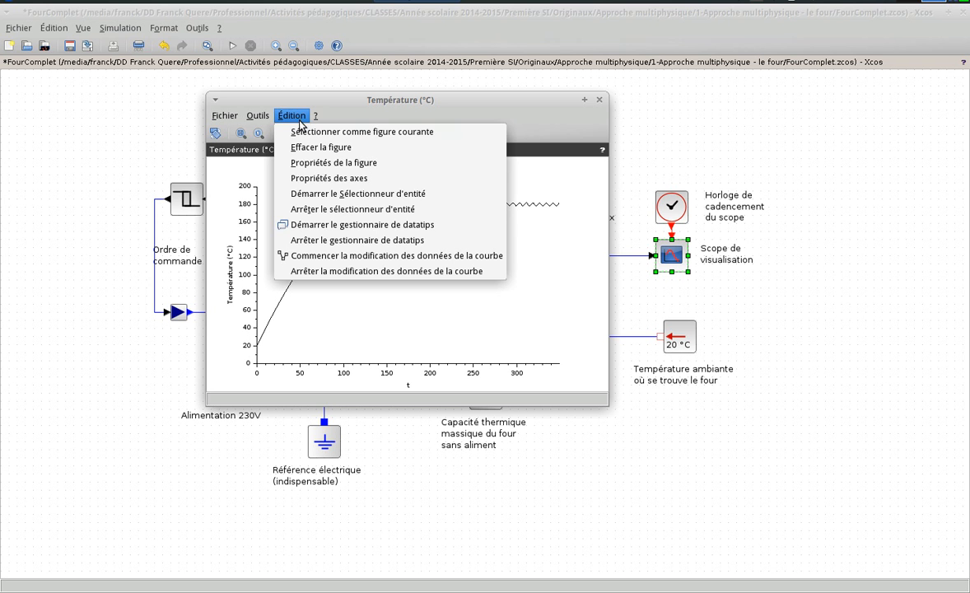
click(313, 165)
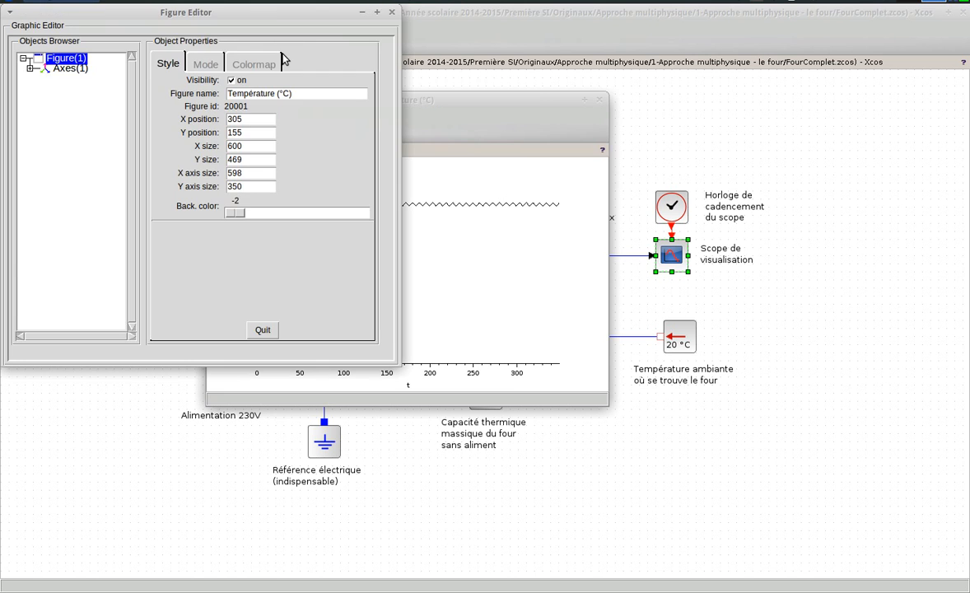
drag(272, 19, 769, 85)
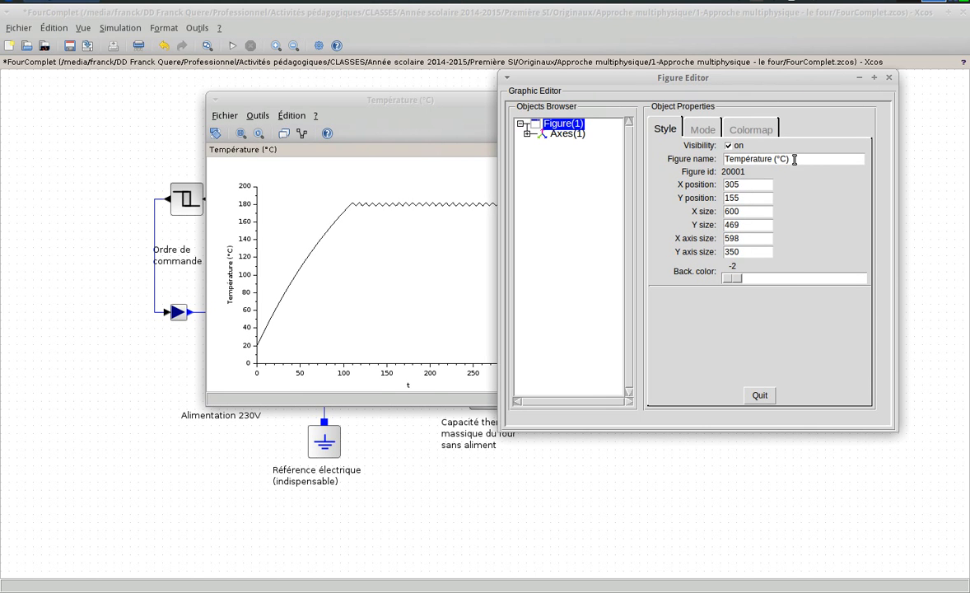
drag(445, 105, 283, 104)
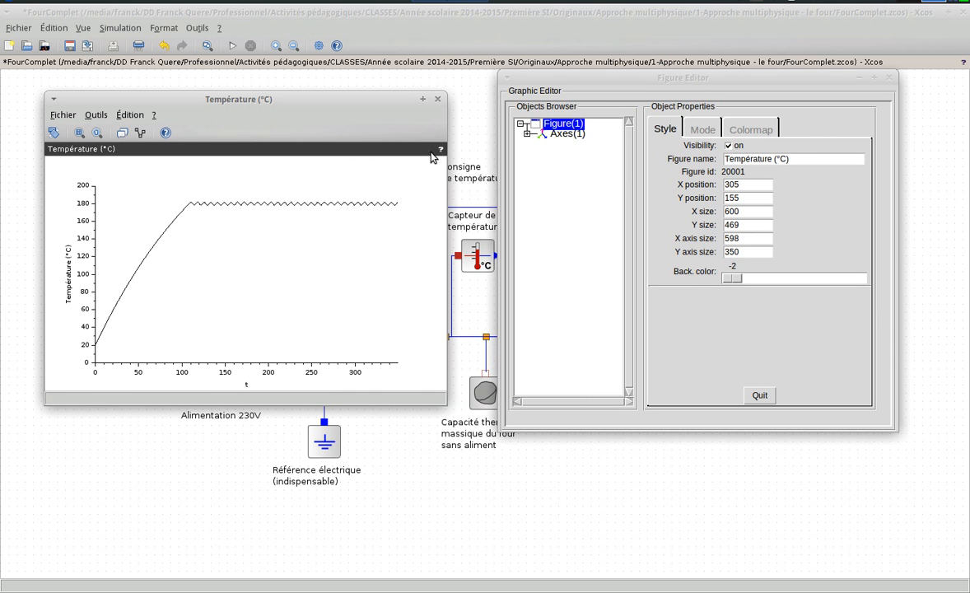
click(527, 134)
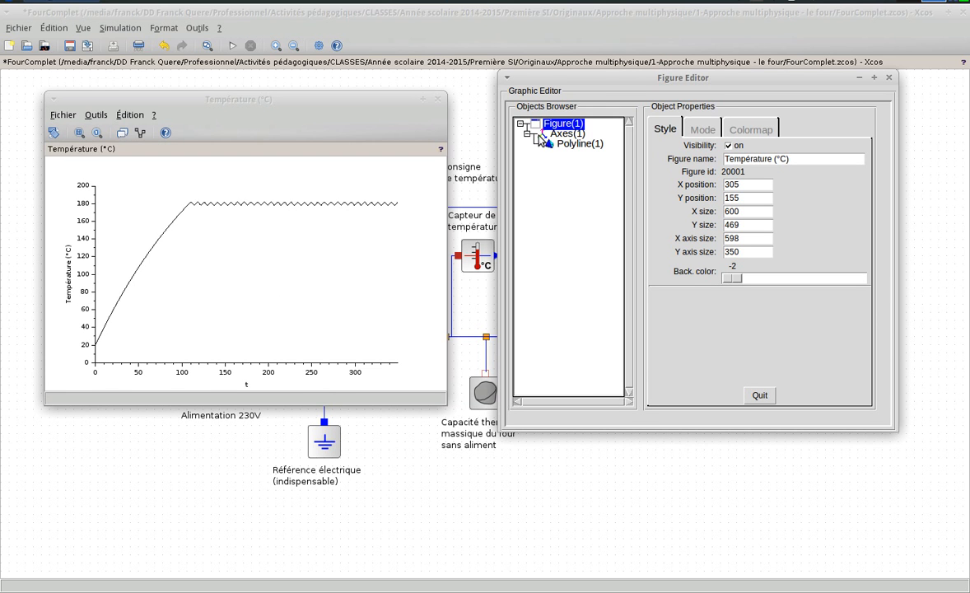
click(568, 145)
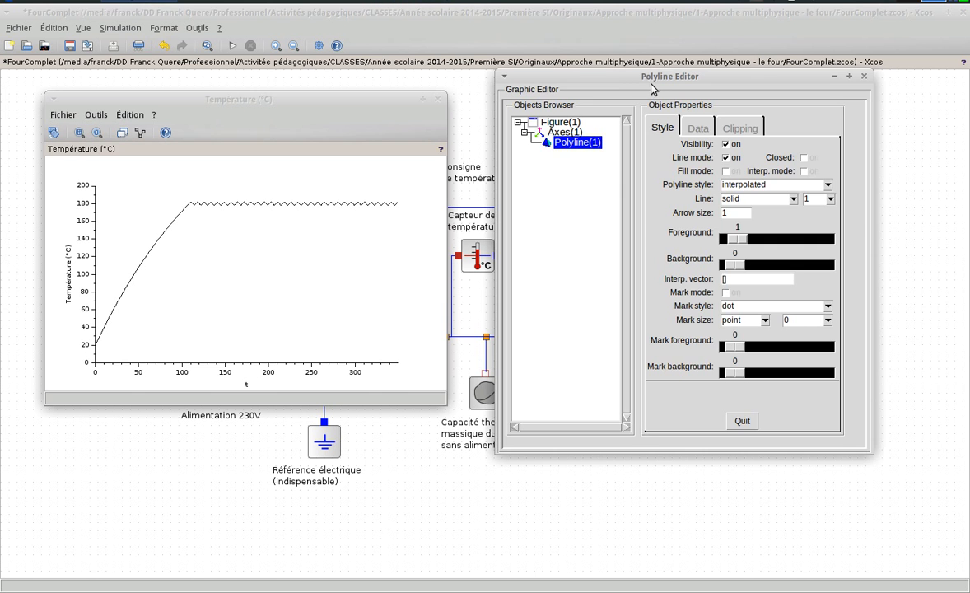
Step: Set the X axis label of the temperature plot to "temps (s)"
click(568, 133)
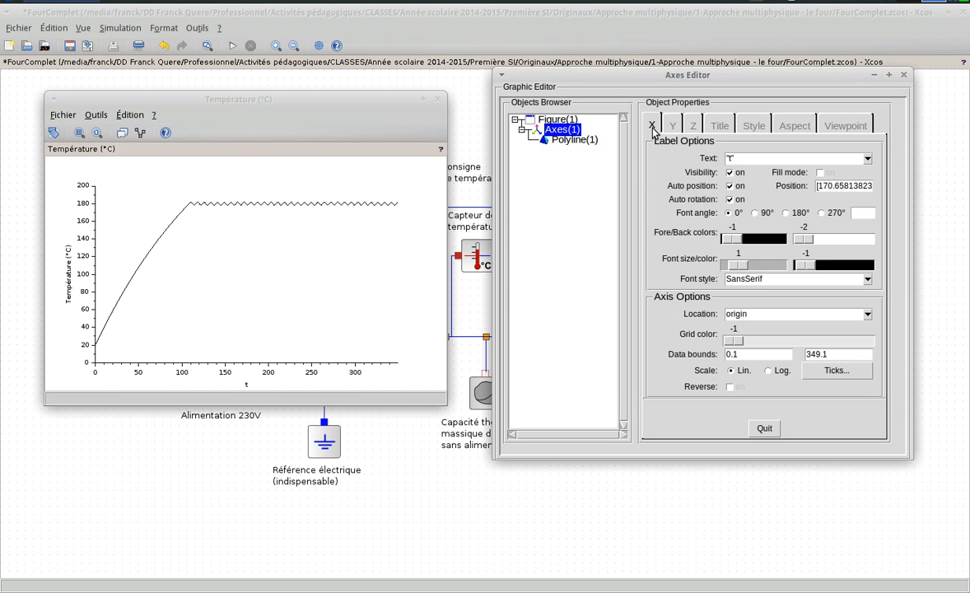
drag(746, 159, 694, 159)
click(742, 160)
click(735, 157)
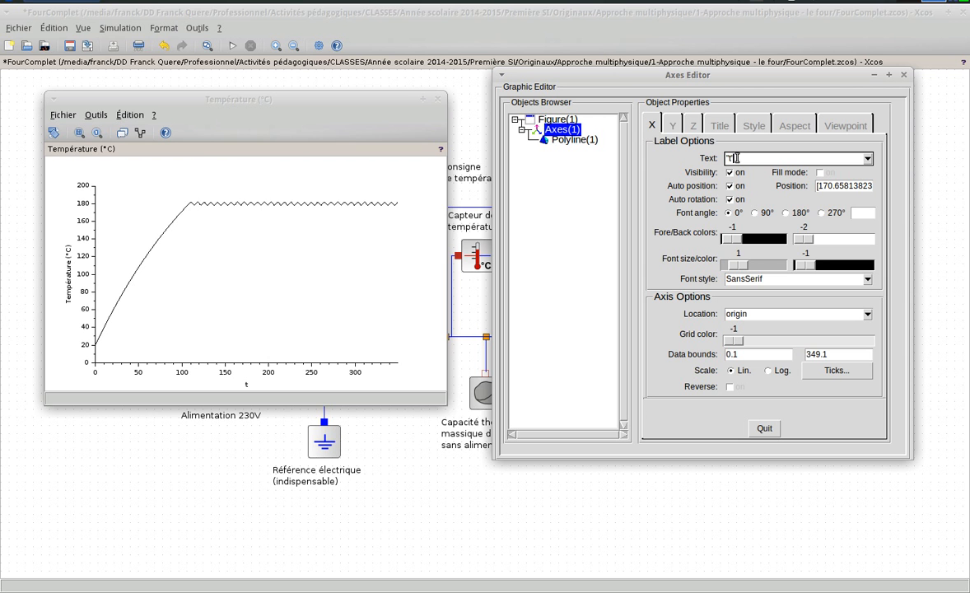
drag(734, 157, 711, 157)
click(733, 158)
click(379, 254)
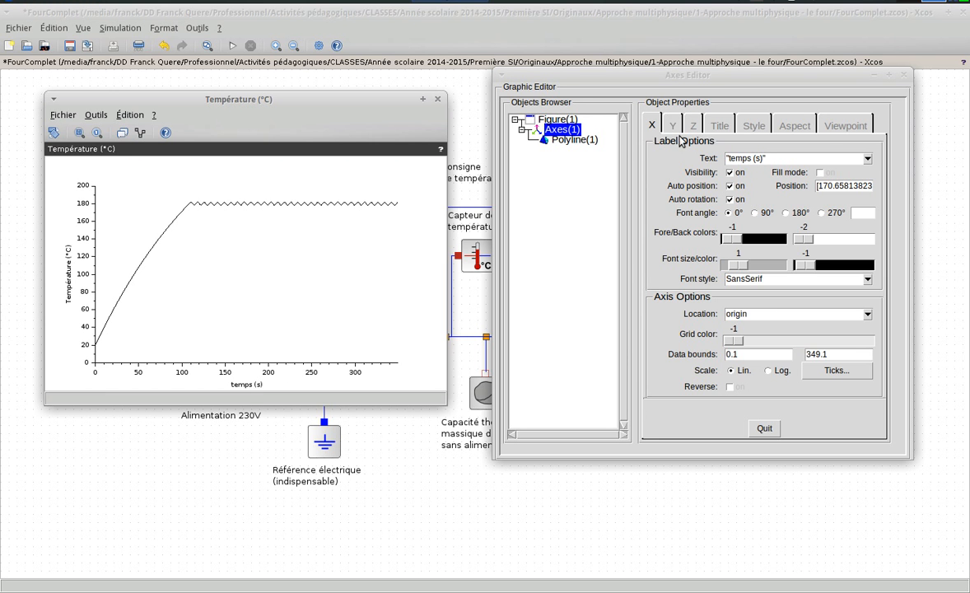
Step: Title the temperature plot "évolution de température" and close the axes properties
click(719, 125)
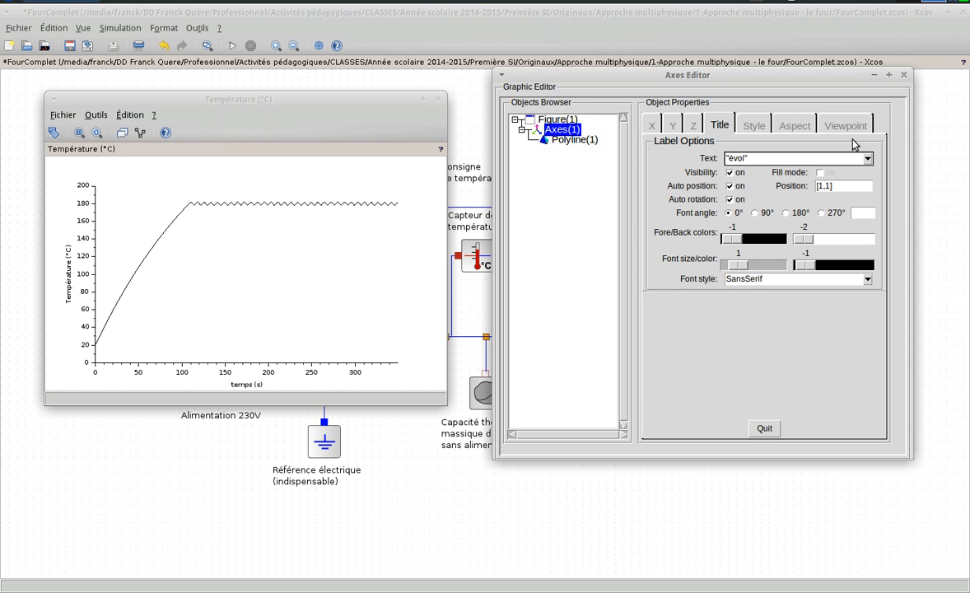
text(évolution de temperature)
click(280, 220)
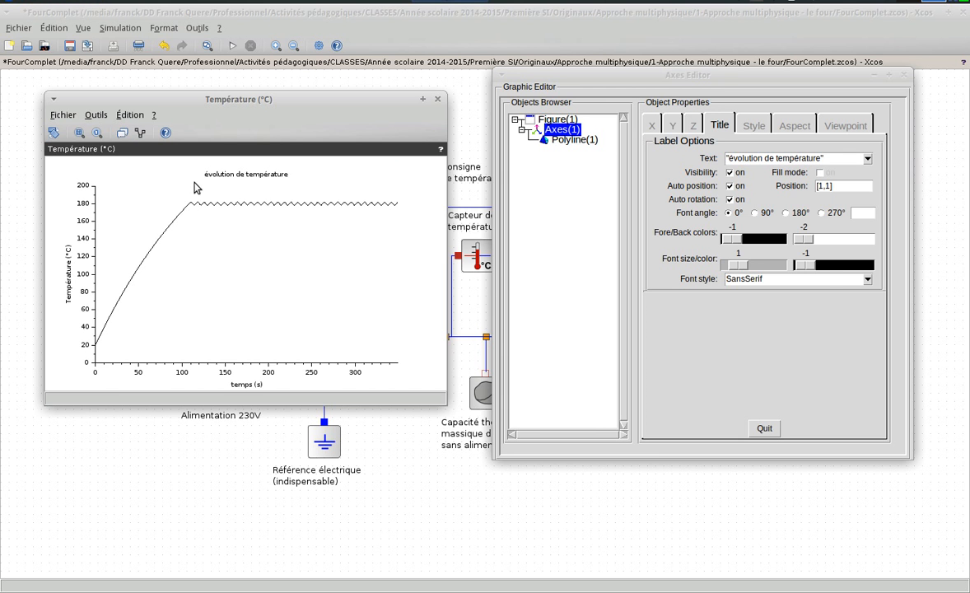
click(763, 427)
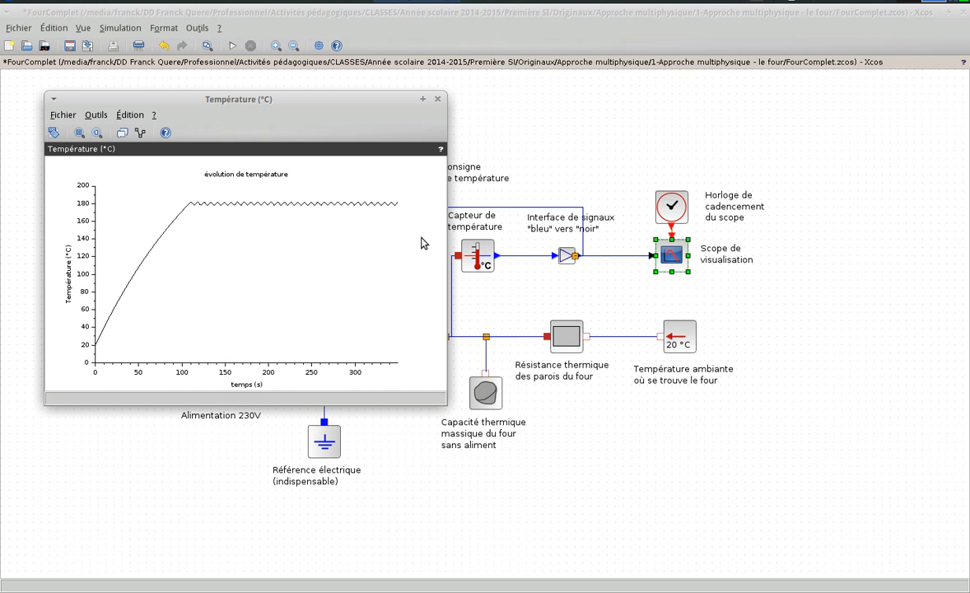
Step: Close the temperature plot figure to return to the oven diagram
click(65, 115)
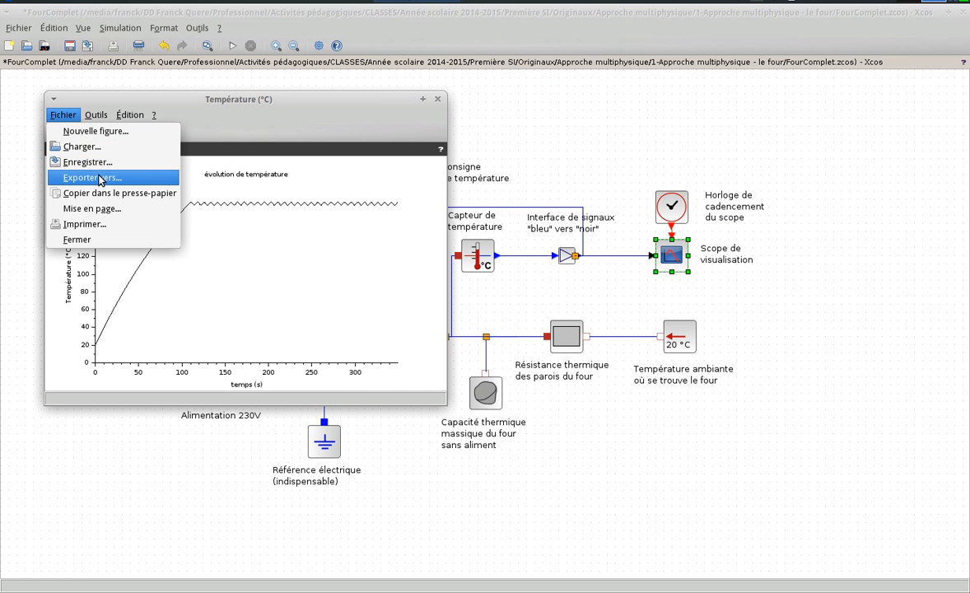
click(97, 239)
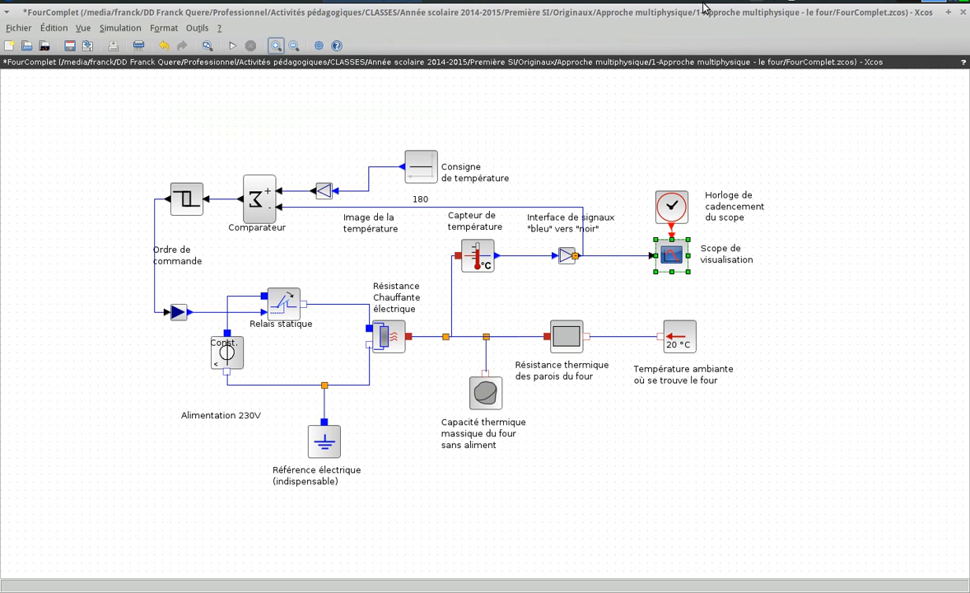
right_click(766, 1)
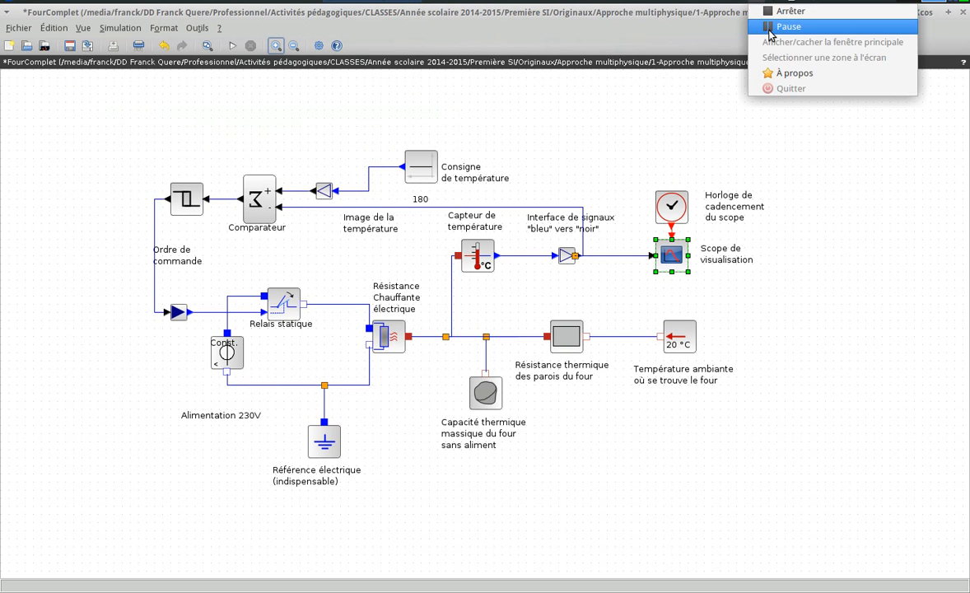
click(768, 27)
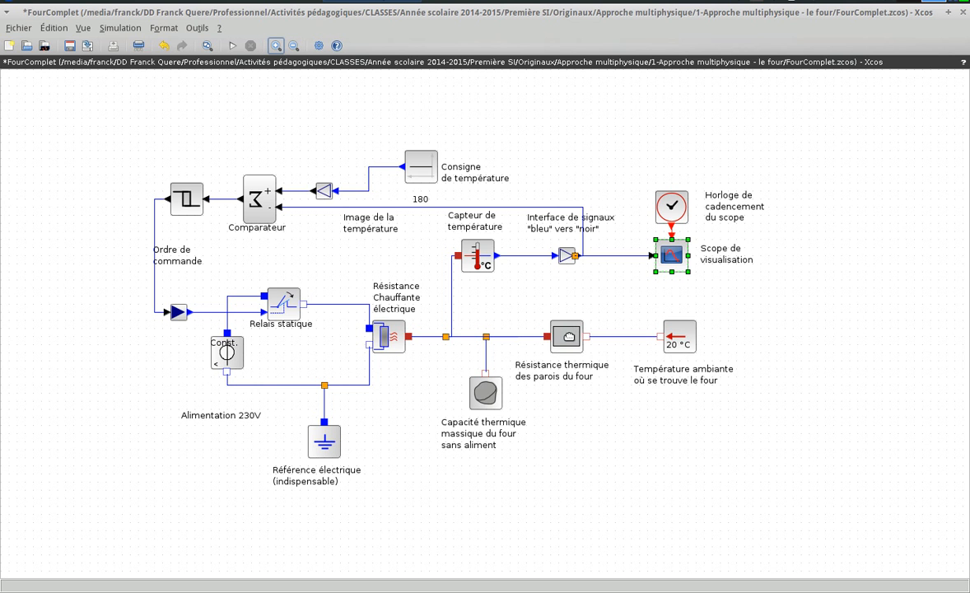
Step: Select the wall thermal resistance, oven heat capacity, heating resistor and 230V supply blocks one after another, and clear the selection
click(568, 338)
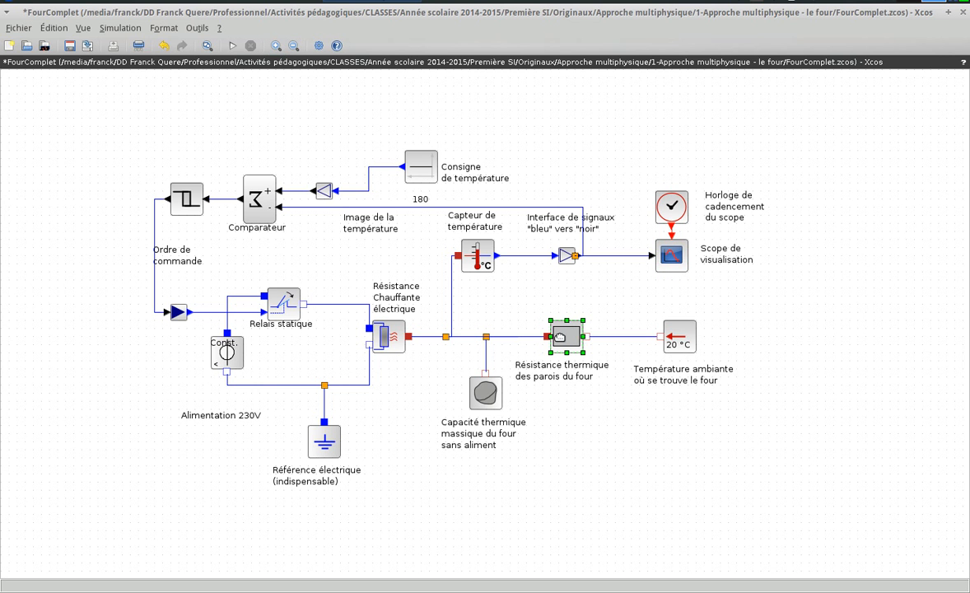
click(579, 405)
click(487, 401)
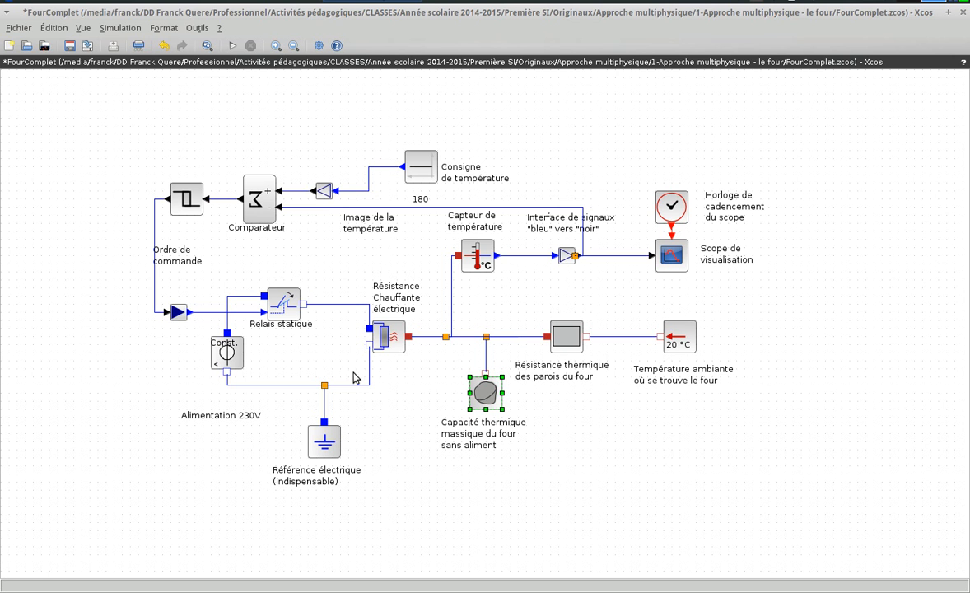
click(385, 340)
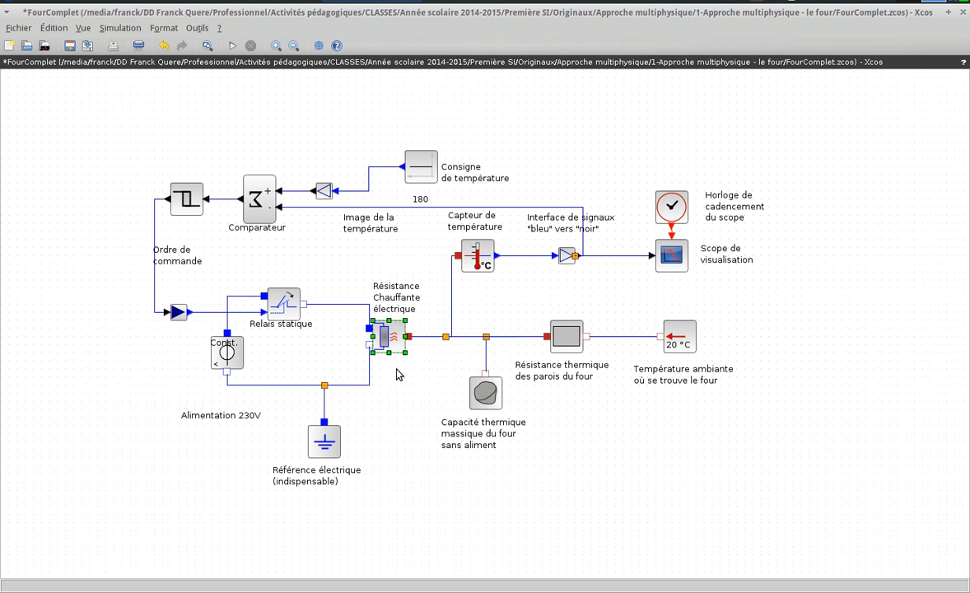
click(217, 340)
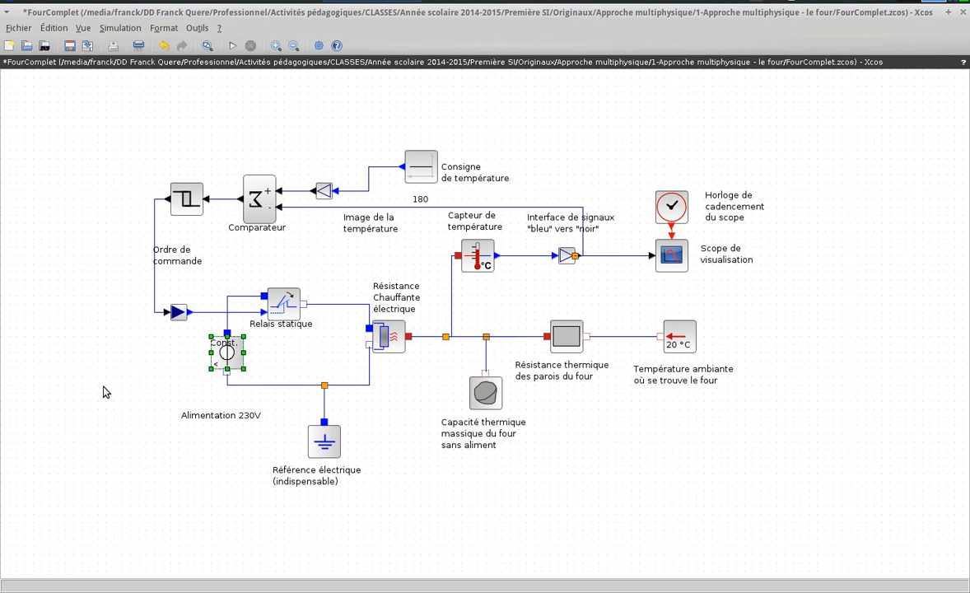
click(104, 387)
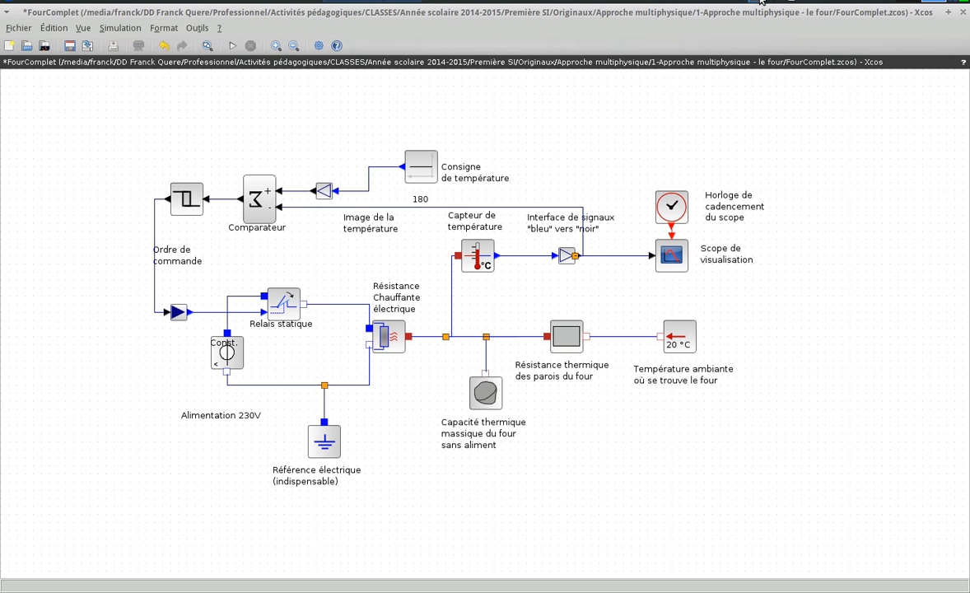
click(754, 3)
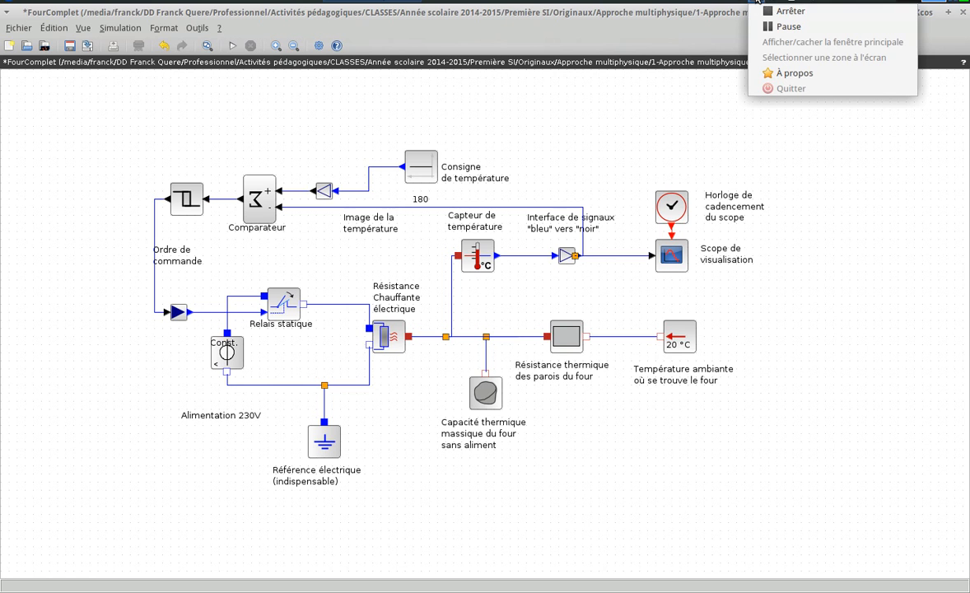